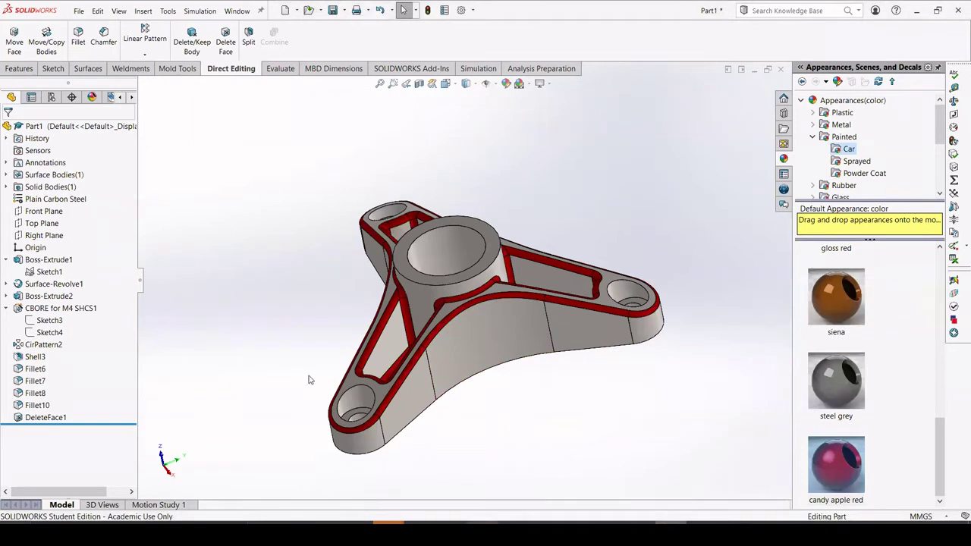
Step: Orbit the bracket and inspect the DeleteFace1 feature, then clear the selection
{"action": "mouse_move", "coordinate": [309, 379]}
{"action": "middle_mouse_down"}
{"action": "mouse_move", "coordinate": [331, 310]}
{"action": "mouse_move", "coordinate": [303, 368]}
{"action": "mouse_move", "coordinate": [288, 364]}
{"action": "mouse_move", "coordinate": [324, 356]}
{"action": "mouse_move", "coordinate": [319, 349]}
{"action": "mouse_move", "coordinate": [292, 364]}
{"action": "mouse_move", "coordinate": [288, 342]}
{"action": "mouse_move", "coordinate": [329, 386]}
{"action": "mouse_move", "coordinate": [321, 426]}
{"action": "mouse_move", "coordinate": [324, 363]}
{"action": "middle_mouse_up"}
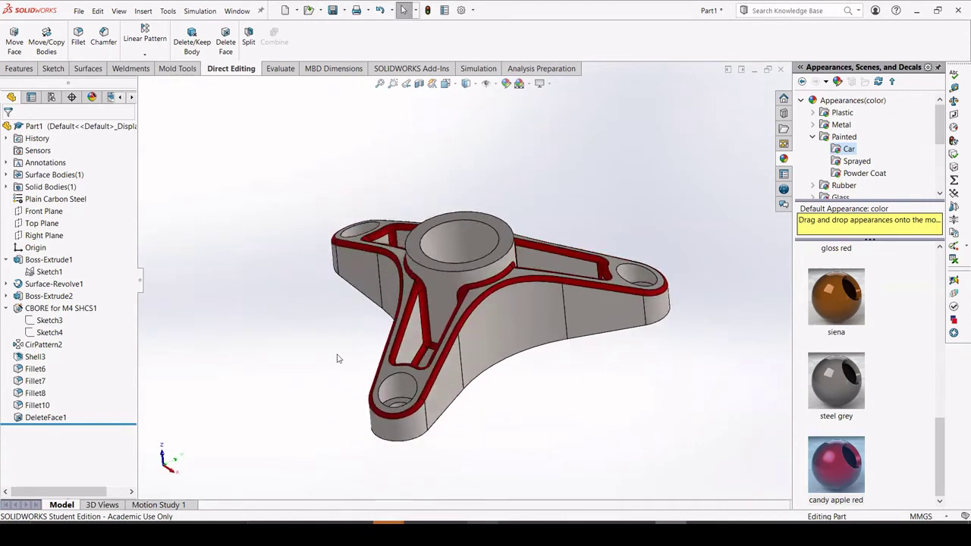
{"action": "scroll", "coordinate": [355, 351], "scroll_direction": "down", "scroll_amount": 2}
{"action": "scroll", "coordinate": [509, 354], "scroll_direction": "up", "scroll_amount": 2}
{"action": "scroll", "coordinate": [455, 278], "scroll_direction": "down", "scroll_amount": 2}
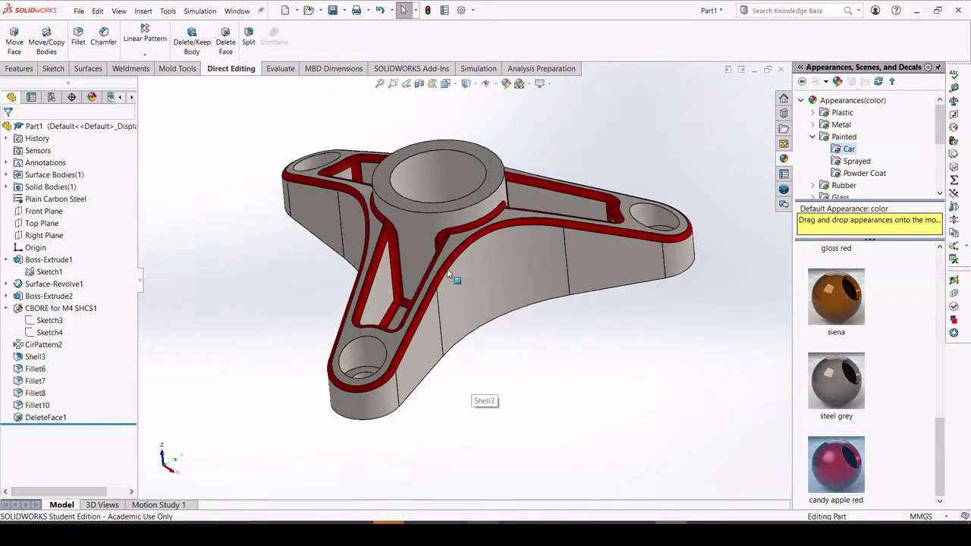
{"action": "scroll", "coordinate": [434, 205], "scroll_direction": "down", "scroll_amount": 1}
{"action": "middle_click_drag", "start_coordinate": [433, 205], "coordinate": [426, 180]}
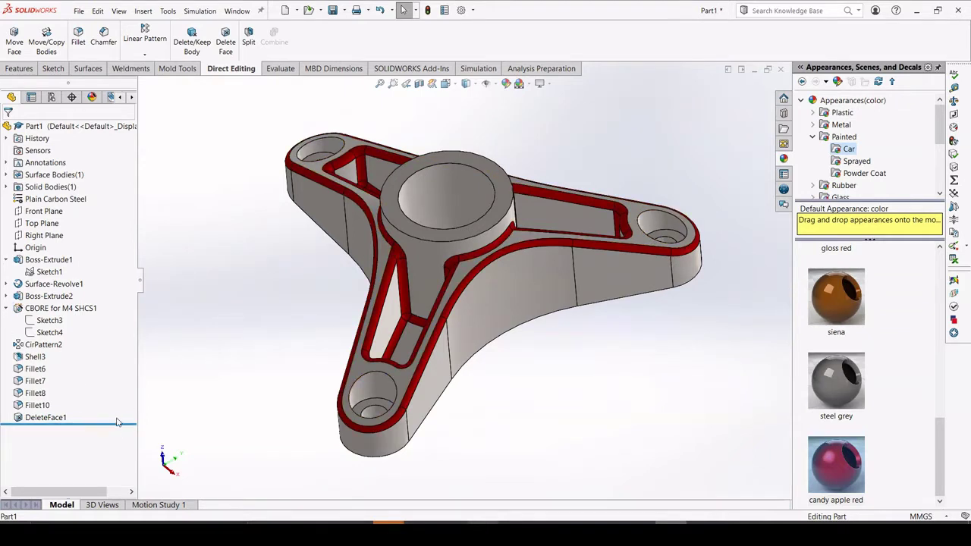
{"action": "left_click", "coordinate": [51, 417]}
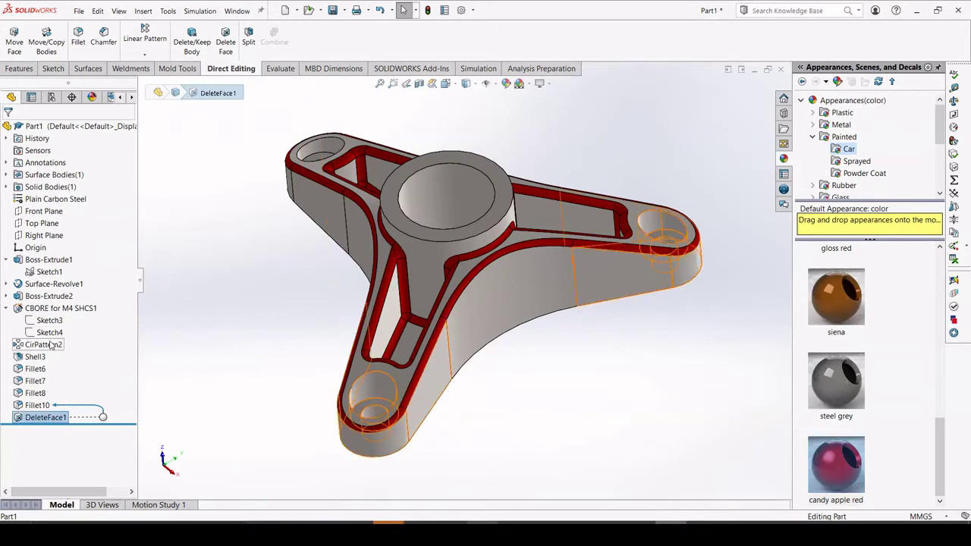
{"action": "left_click", "coordinate": [230, 323]}
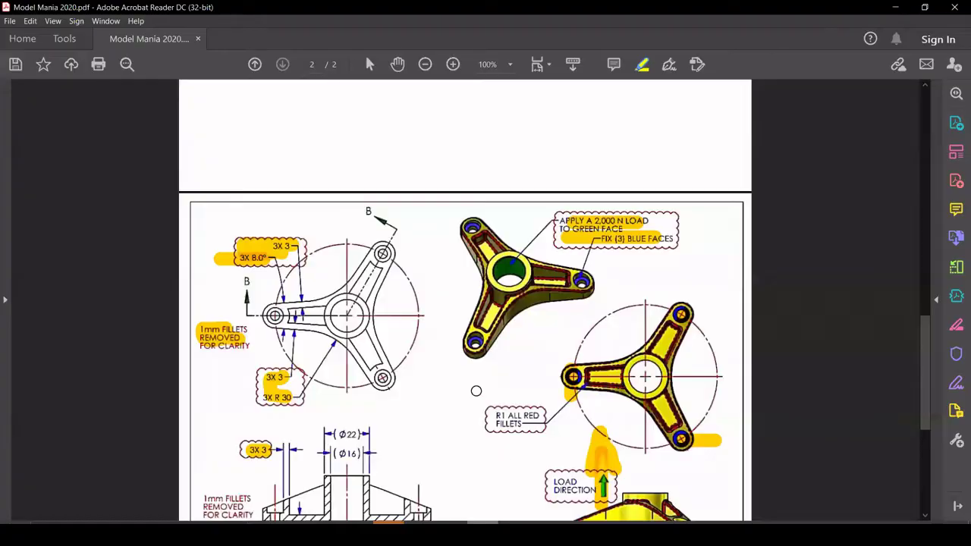
Step: Scroll through page 2 of Model Mania 2020.pdf to review the Phase 2 drawing and notes
{"action": "scroll", "coordinate": [475, 390], "scroll_direction": "down", "scroll_amount": 3}
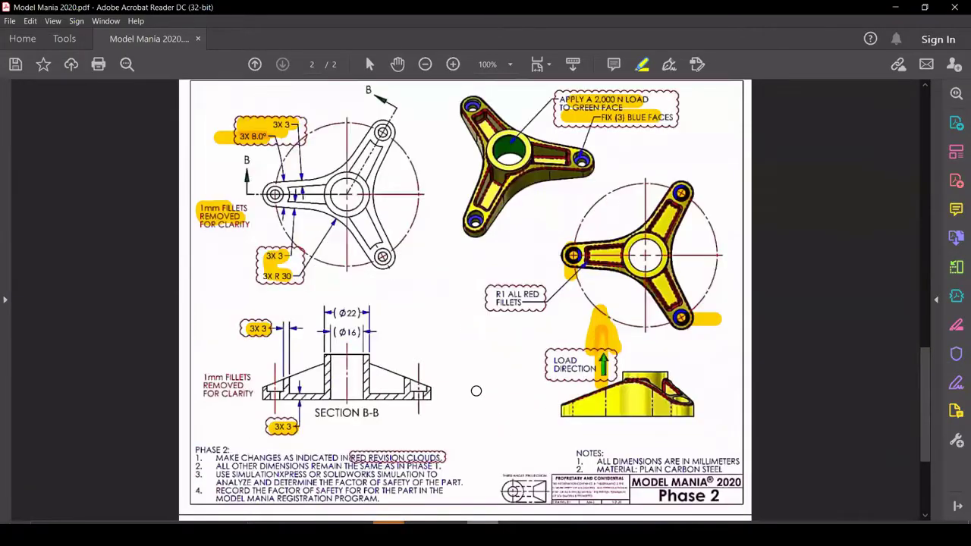
{"action": "scroll", "coordinate": [476, 391], "scroll_direction": "down", "scroll_amount": 2}
{"action": "scroll", "coordinate": [475, 390], "scroll_direction": "up", "scroll_amount": 2}
{"action": "scroll", "coordinate": [475, 391], "scroll_direction": "up", "scroll_amount": 1}
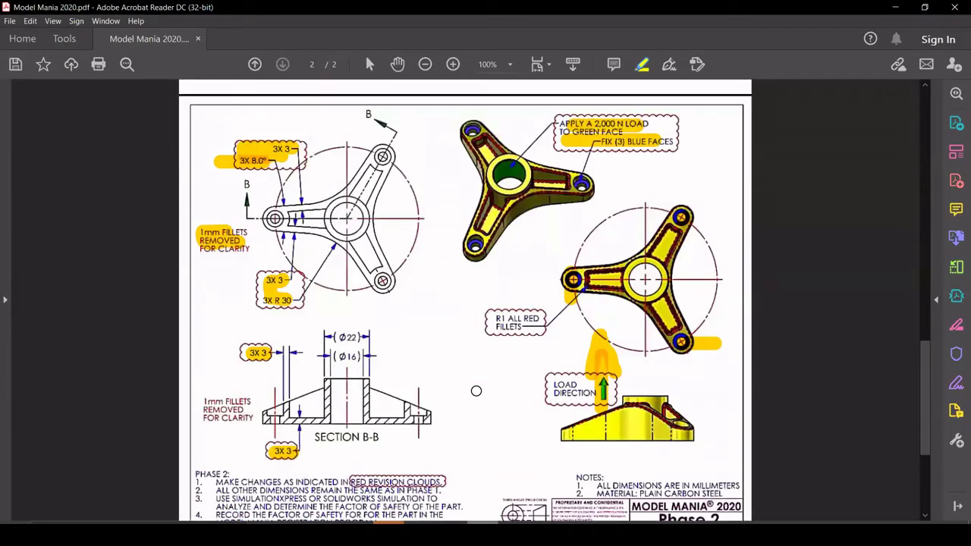
{"action": "scroll", "coordinate": [475, 390], "scroll_direction": "down", "scroll_amount": 1}
{"action": "scroll", "coordinate": [475, 391], "scroll_direction": "up", "scroll_amount": 2}
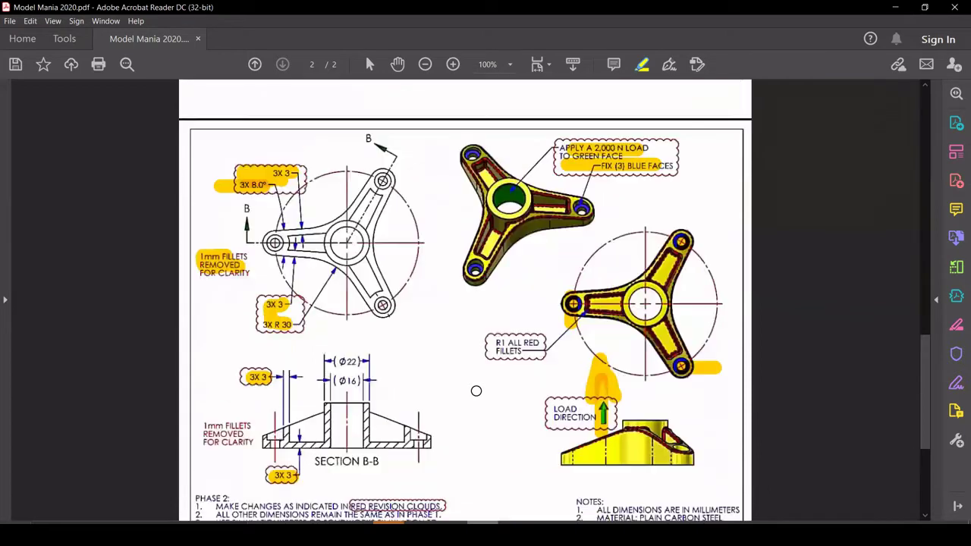
{"action": "scroll", "coordinate": [597, 374], "scroll_direction": "down", "scroll_amount": 2}
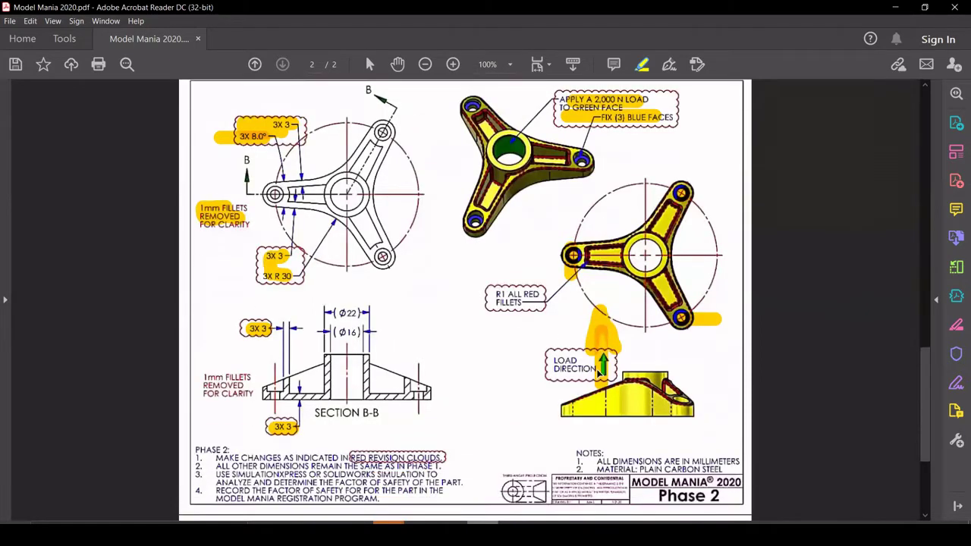
{"action": "scroll", "coordinate": [598, 374], "scroll_direction": "up", "scroll_amount": 2}
{"action": "scroll", "coordinate": [599, 371], "scroll_direction": "down", "scroll_amount": 2}
{"action": "scroll", "coordinate": [574, 316], "scroll_direction": "down", "scroll_amount": 1}
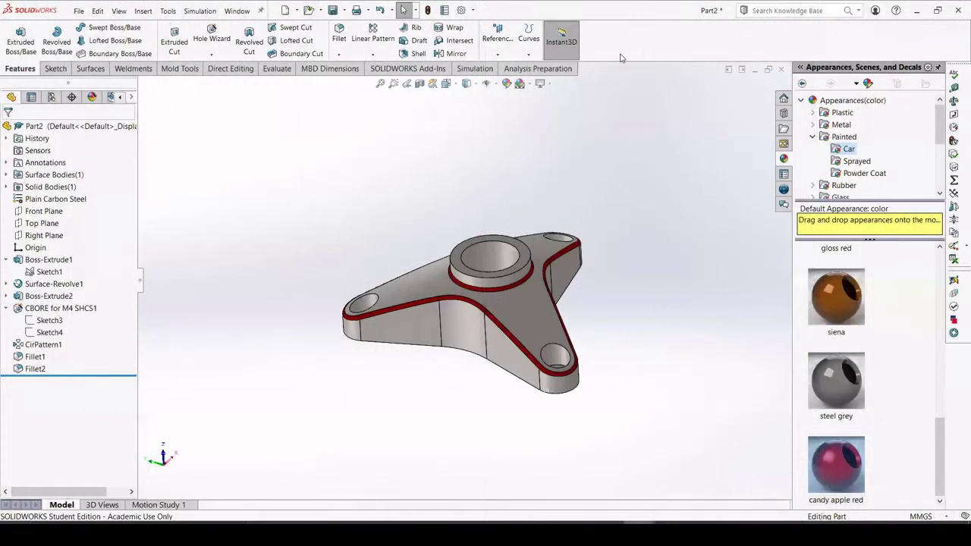
{"action": "middle_click_drag", "start_coordinate": [416, 399], "coordinate": [474, 354]}
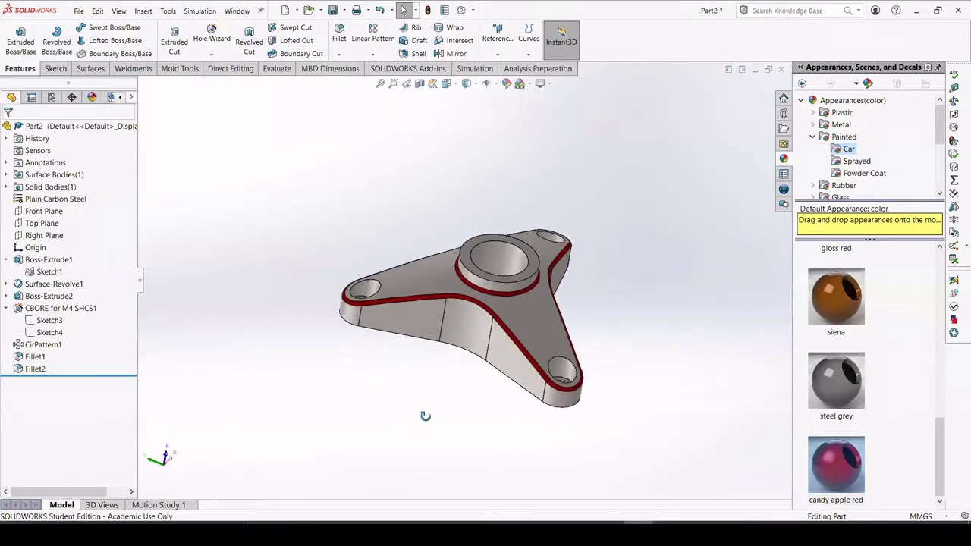
{"action": "scroll", "coordinate": [474, 354], "scroll_direction": "up", "scroll_amount": 1}
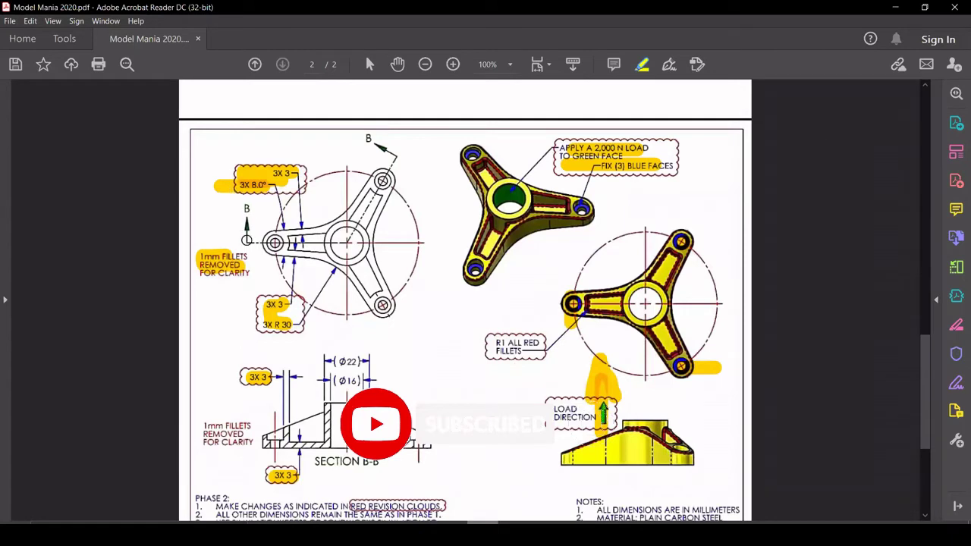
Step: Scroll to the title block and highlight the 'Phase 2' title in yellow
{"action": "scroll", "coordinate": [588, 290], "scroll_direction": "down", "scroll_amount": 3}
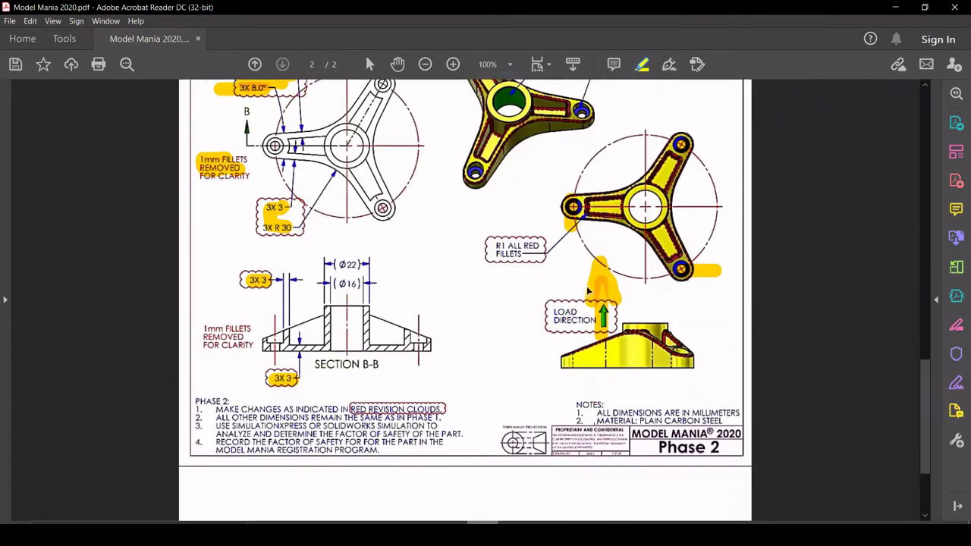
{"action": "left_click_drag", "start_coordinate": [649, 447], "coordinate": [694, 447]}
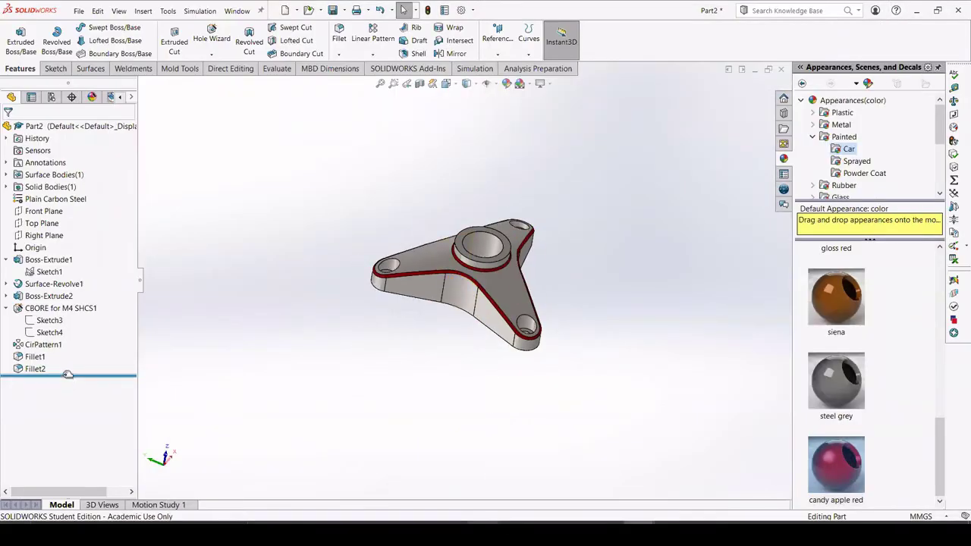
Step: Roll the part back before the circular pattern and edit the arm's base Sketch1
{"action": "mouse_move", "coordinate": [65, 375]}
{"action": "left_mouse_down"}
{"action": "mouse_move", "coordinate": [85, 276]}
{"action": "mouse_move", "coordinate": [98, 291]}
{"action": "left_mouse_up"}
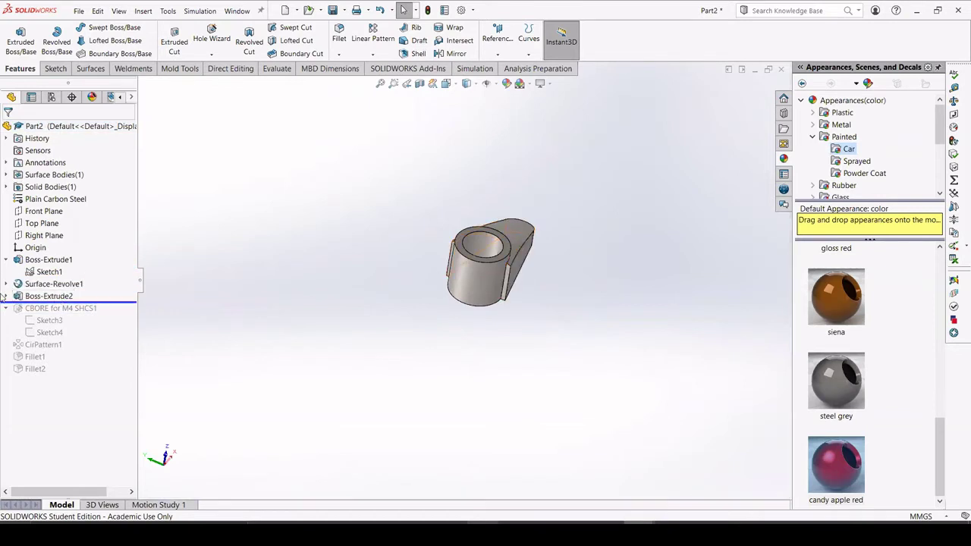
{"action": "left_click", "coordinate": [46, 271]}
{"action": "right_click", "coordinate": [43, 271]}
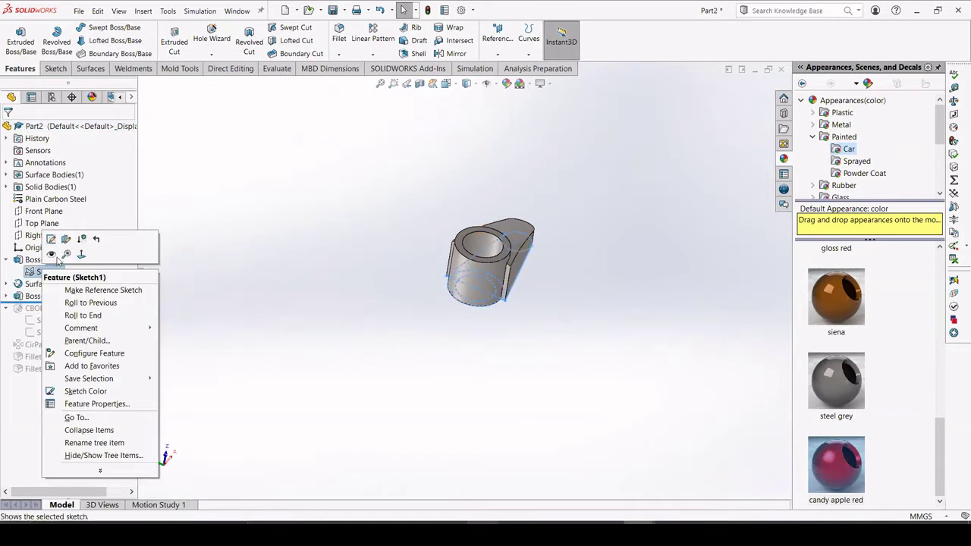
{"action": "left_click", "coordinate": [53, 255]}
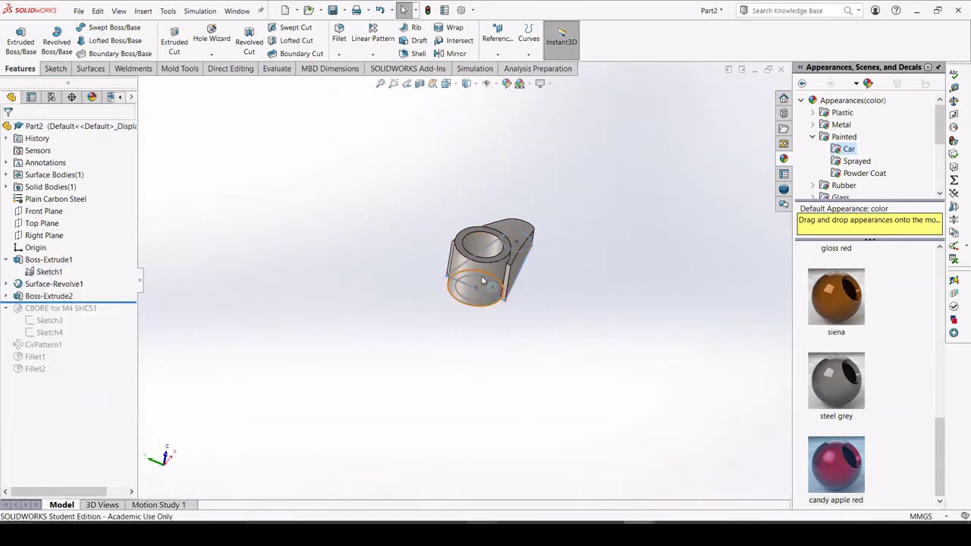
{"action": "right_click", "coordinate": [45, 271]}
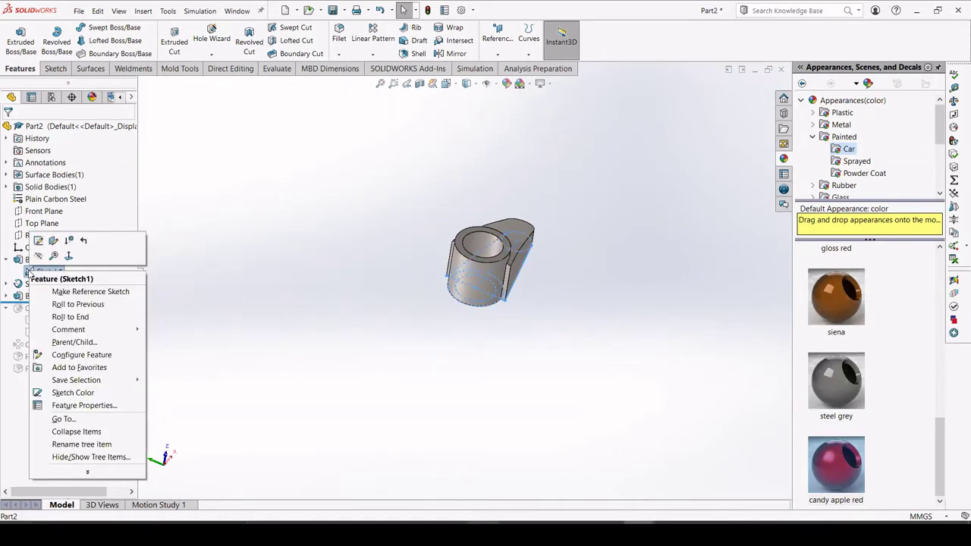
{"action": "left_click", "coordinate": [48, 239]}
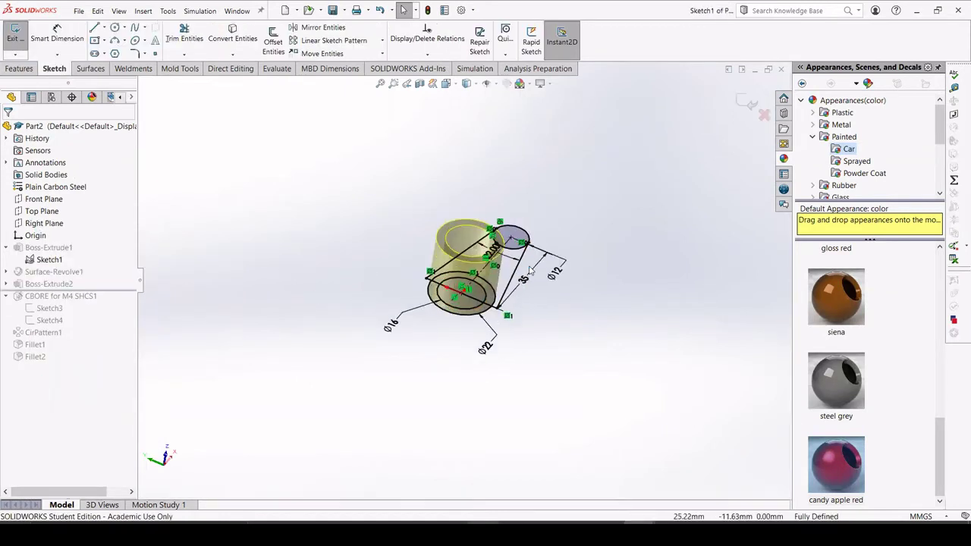
{"action": "scroll", "coordinate": [497, 251], "scroll_direction": "down", "scroll_amount": 3}
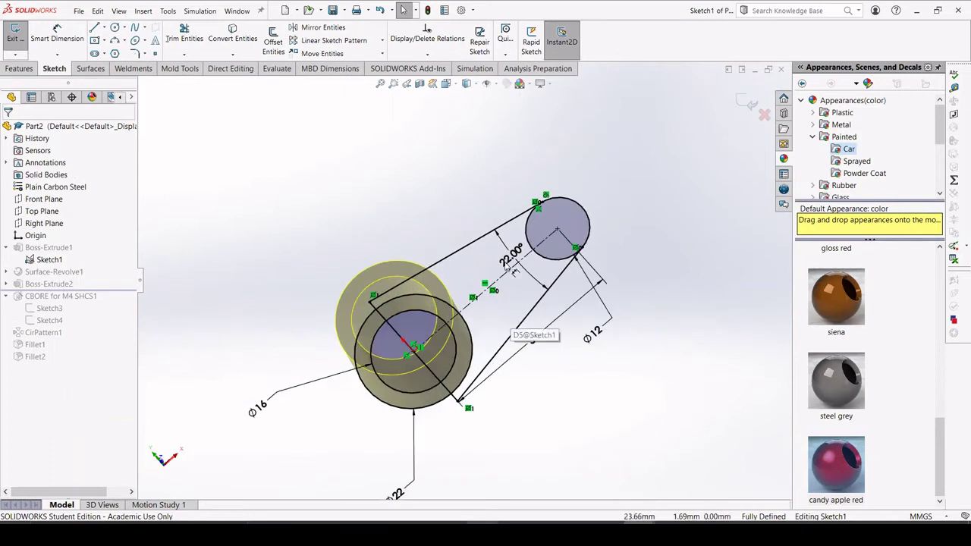
Step: Change the 22° arm angle to 8°, then exit and rebuild
{"action": "double_click", "coordinate": [511, 262]}
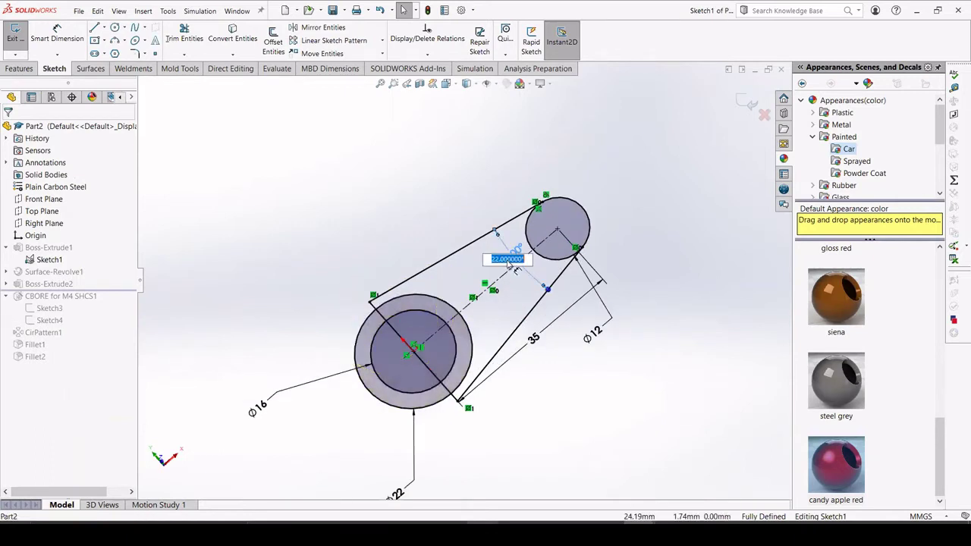
{"action": "type", "text": "8"}
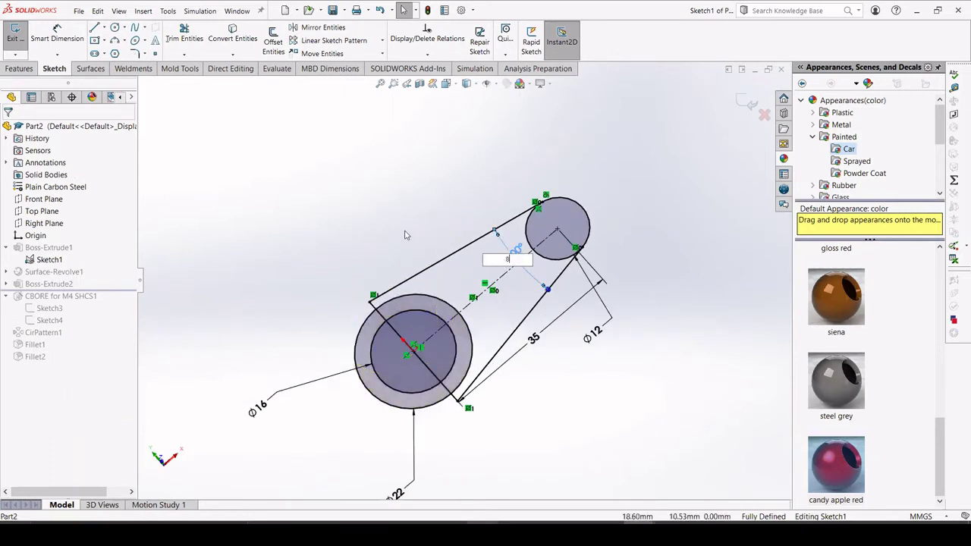
{"action": "key", "text": "Return"}
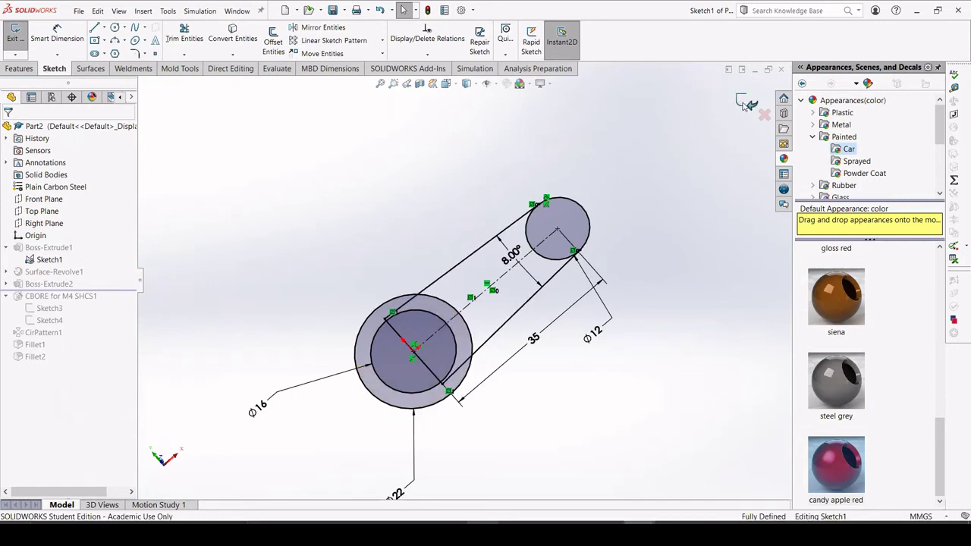
{"action": "key", "text": "ctrl+b"}
{"action": "mouse_move", "coordinate": [693, 455]}
{"action": "middle_mouse_down"}
{"action": "mouse_move", "coordinate": [662, 473]}
{"action": "mouse_move", "coordinate": [678, 379]}
{"action": "mouse_move", "coordinate": [675, 391]}
{"action": "middle_mouse_up"}
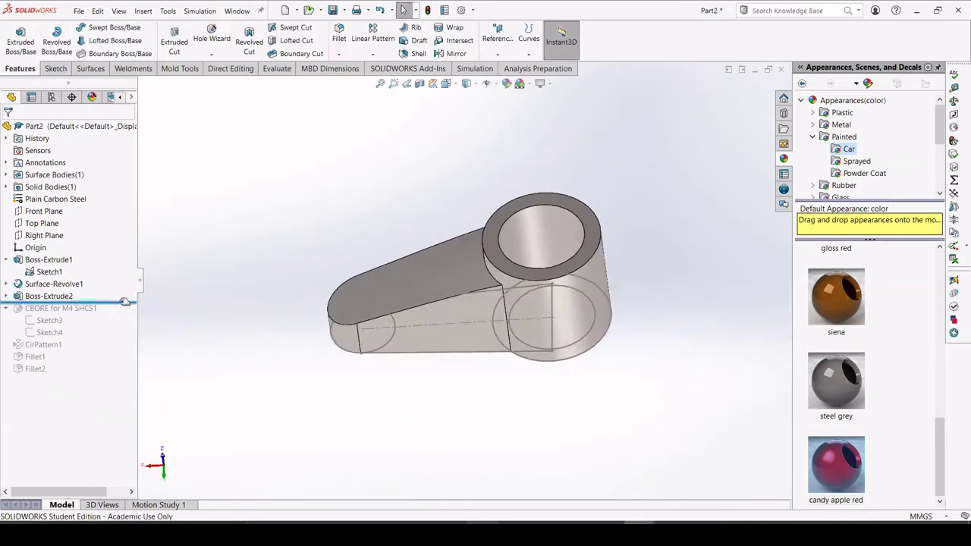
Step: Roll forward past CirPattern1 and shell the three arm top faces 3 mm deep in Shell2
{"action": "left_click_drag", "start_coordinate": [120, 301], "coordinate": [115, 315]}
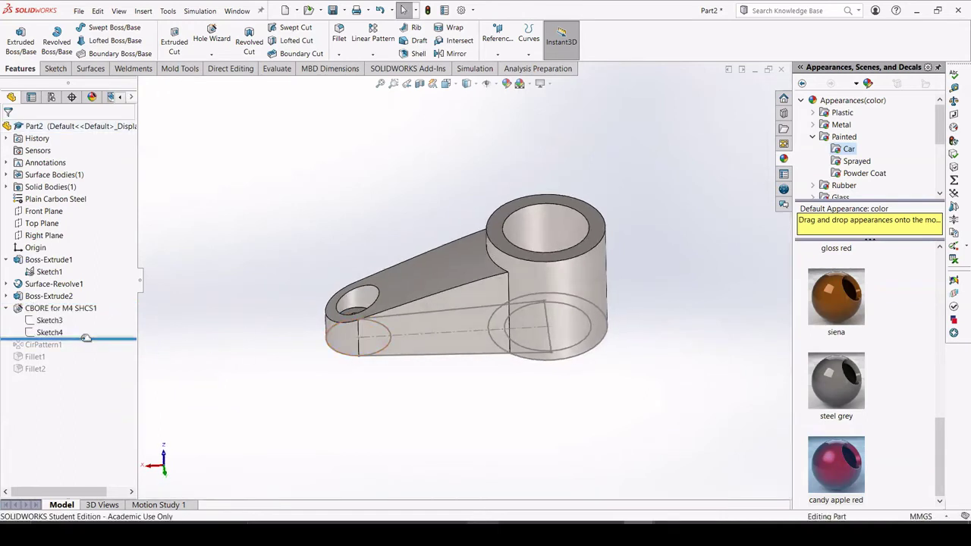
{"action": "left_click_drag", "start_coordinate": [86, 339], "coordinate": [85, 351]}
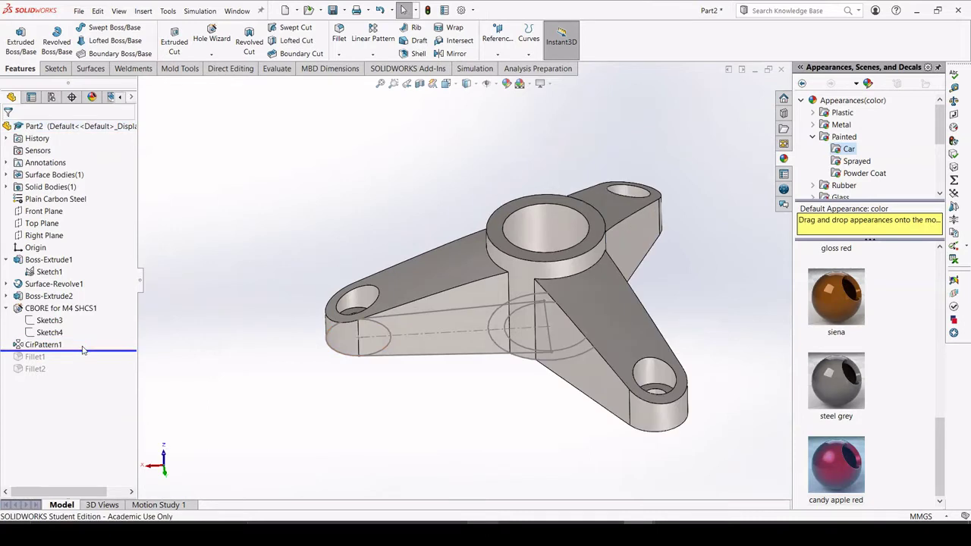
{"action": "left_click", "coordinate": [413, 47]}
{"action": "left_click", "coordinate": [305, 296]}
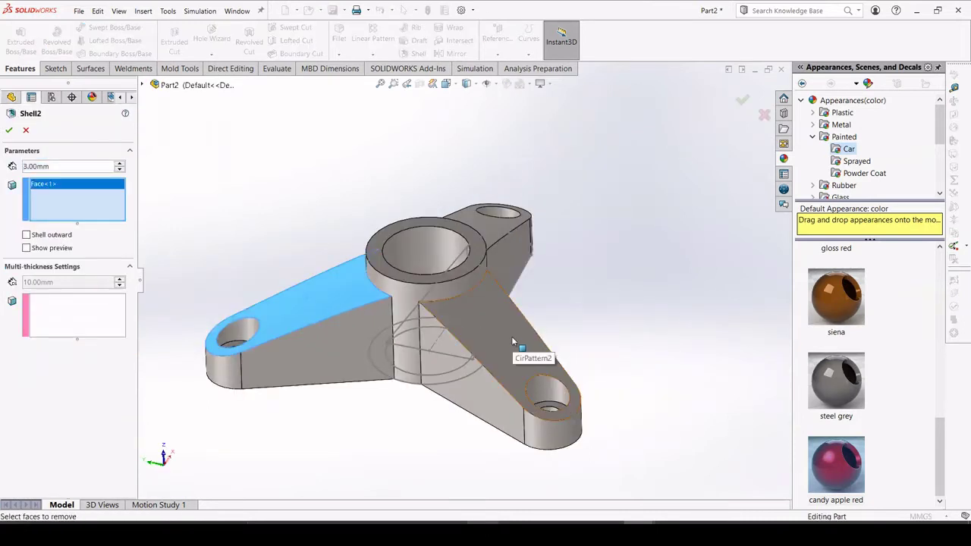
{"action": "left_click", "coordinate": [511, 336]}
{"action": "left_click", "coordinate": [501, 221]}
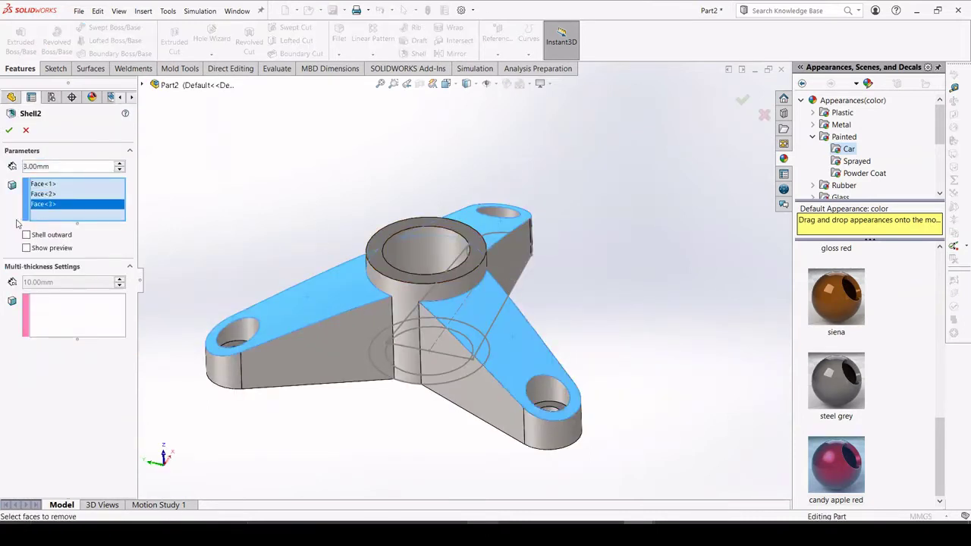
{"action": "left_click", "coordinate": [27, 248]}
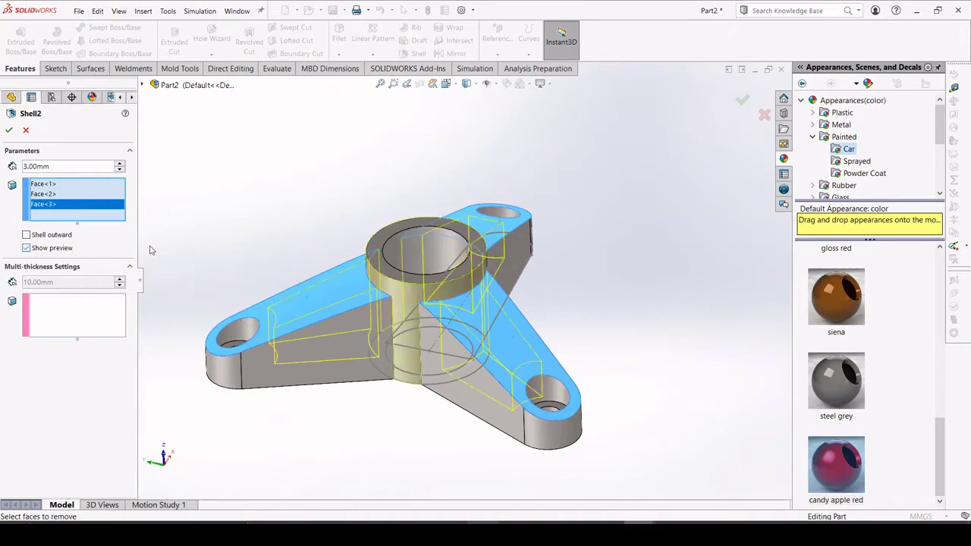
{"action": "middle_click_drag", "start_coordinate": [311, 224], "coordinate": [306, 269]}
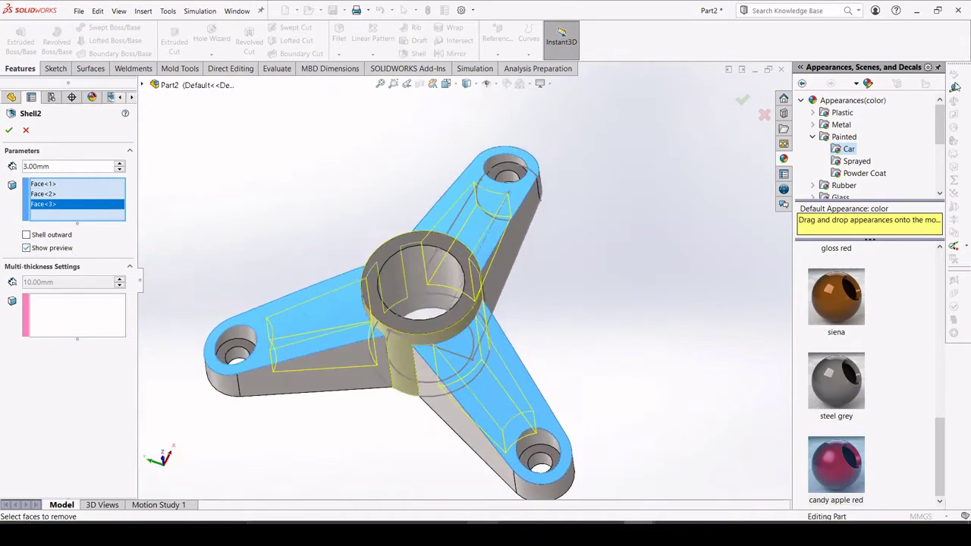
{"action": "left_click", "coordinate": [9, 131]}
{"action": "middle_click_drag", "start_coordinate": [303, 257], "coordinate": [285, 231]}
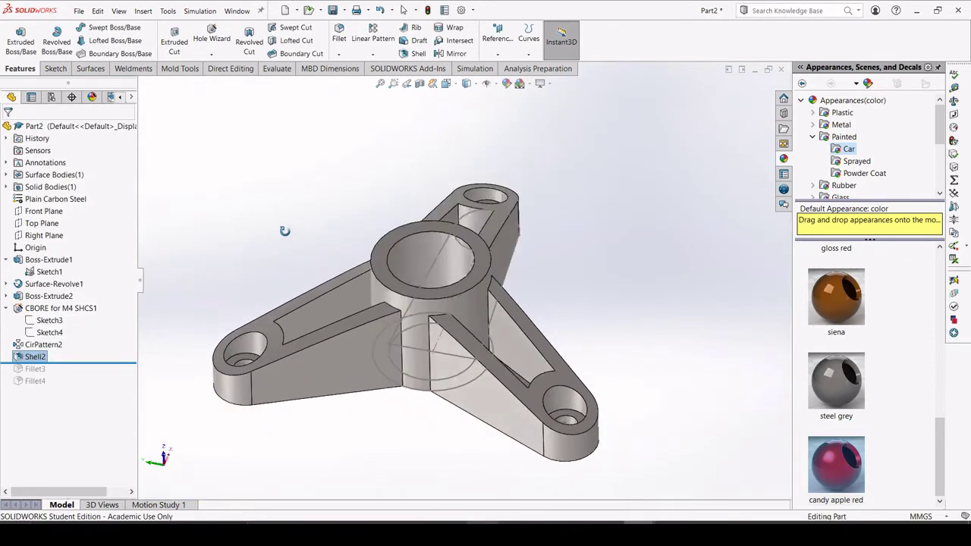
Step: Roll forward past the shell and suppress the failing Fillet3 and Fillet4
{"action": "left_click_drag", "start_coordinate": [111, 362], "coordinate": [109, 373]}
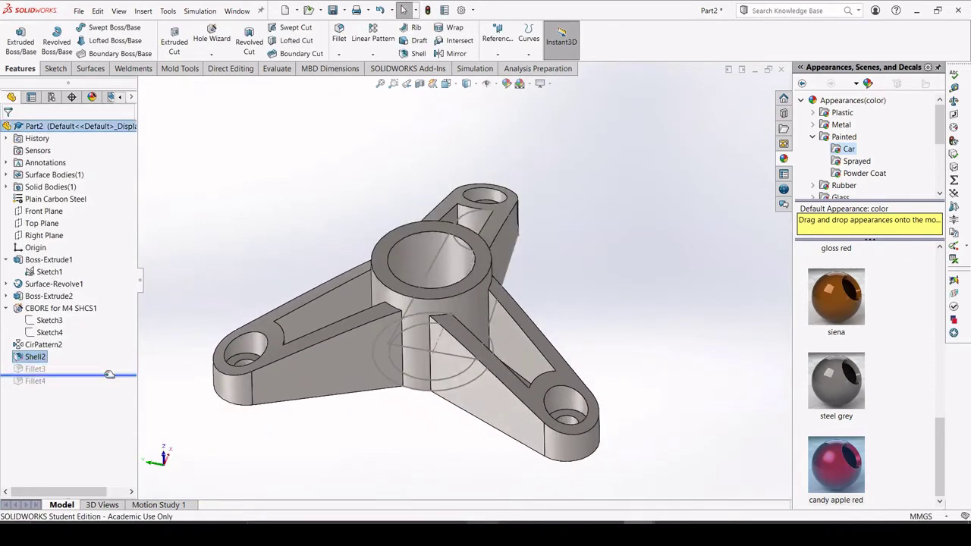
{"action": "right_click", "coordinate": [35, 369]}
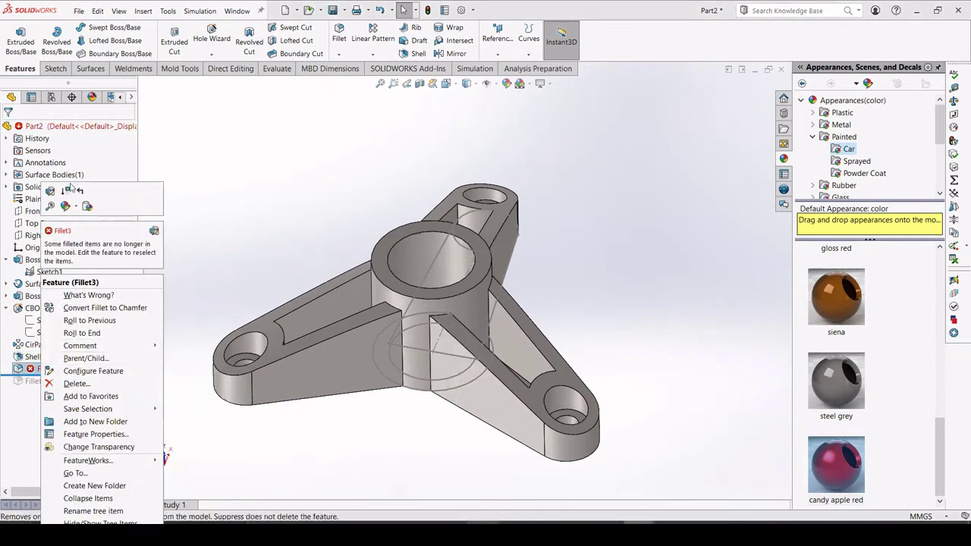
{"action": "left_click", "coordinate": [65, 191]}
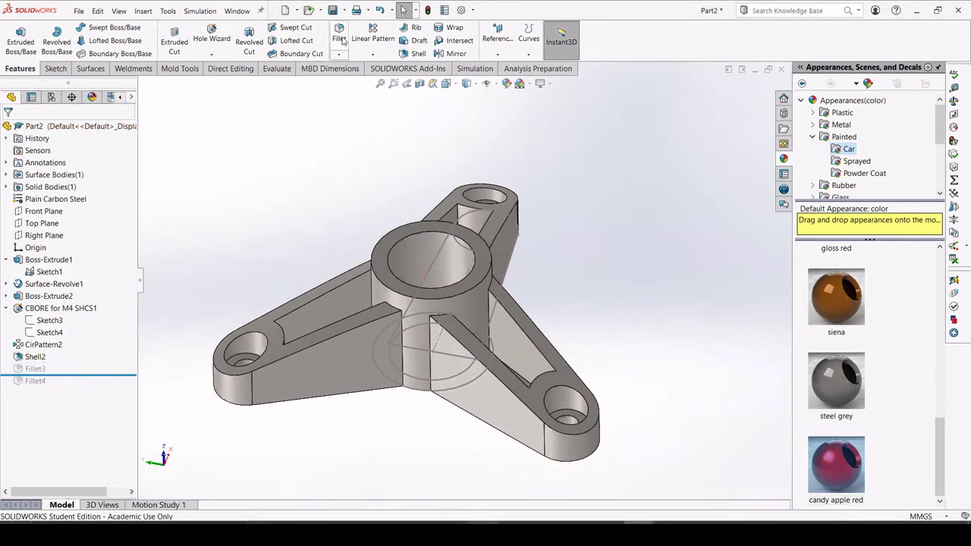
Step: Try a 1 mm face fillet between two adjacent arm side faces, then cancel it
{"action": "key", "text": "Return"}
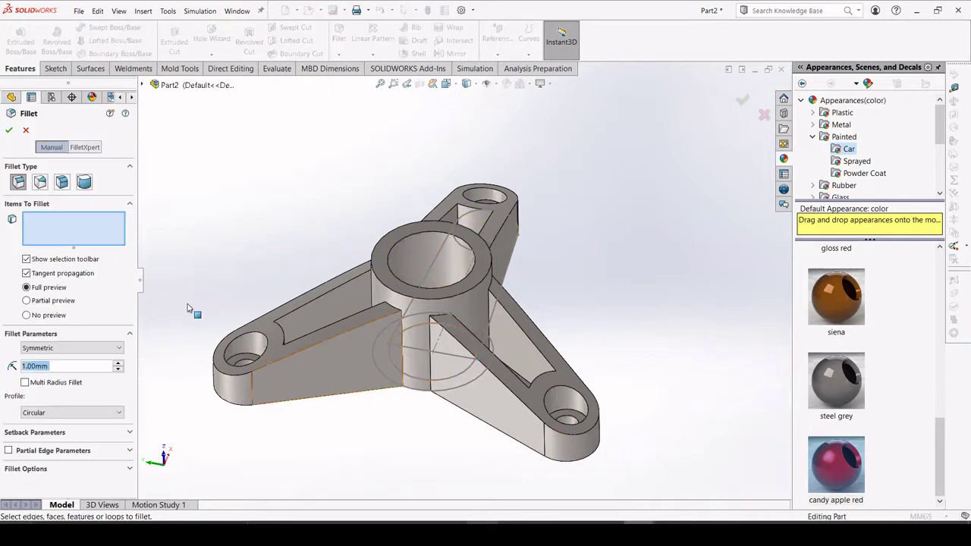
{"action": "left_click", "coordinate": [62, 182]}
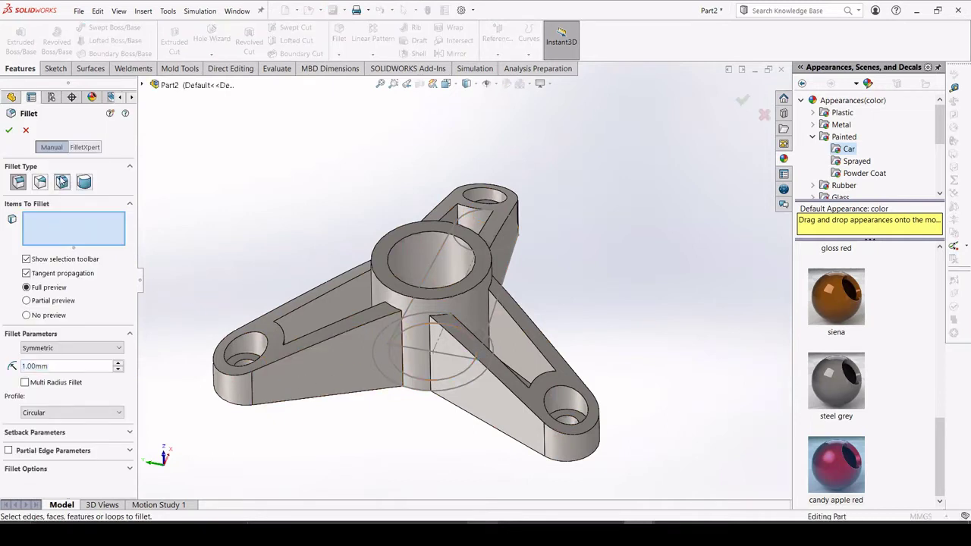
{"action": "left_click", "coordinate": [364, 362]}
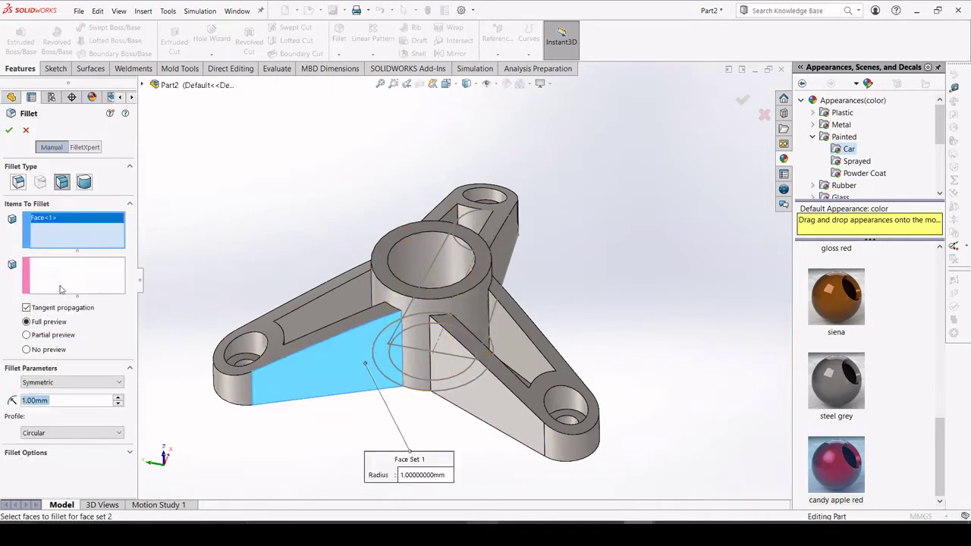
{"action": "left_click", "coordinate": [466, 395]}
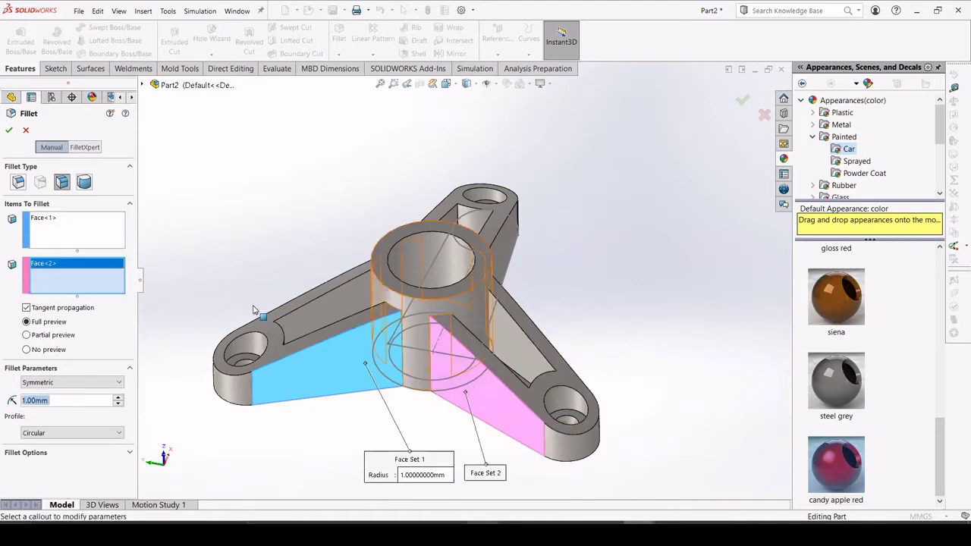
{"action": "left_click", "coordinate": [8, 131]}
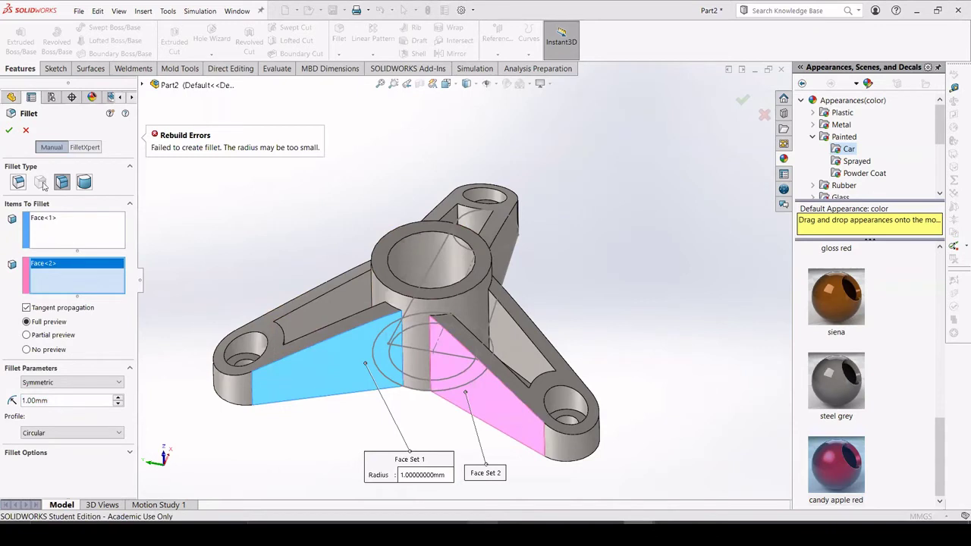
{"action": "left_click", "coordinate": [25, 133]}
Step: Blend the two adjacent arm side faces with a 30 mm face fillet
{"action": "left_click", "coordinate": [341, 36]}
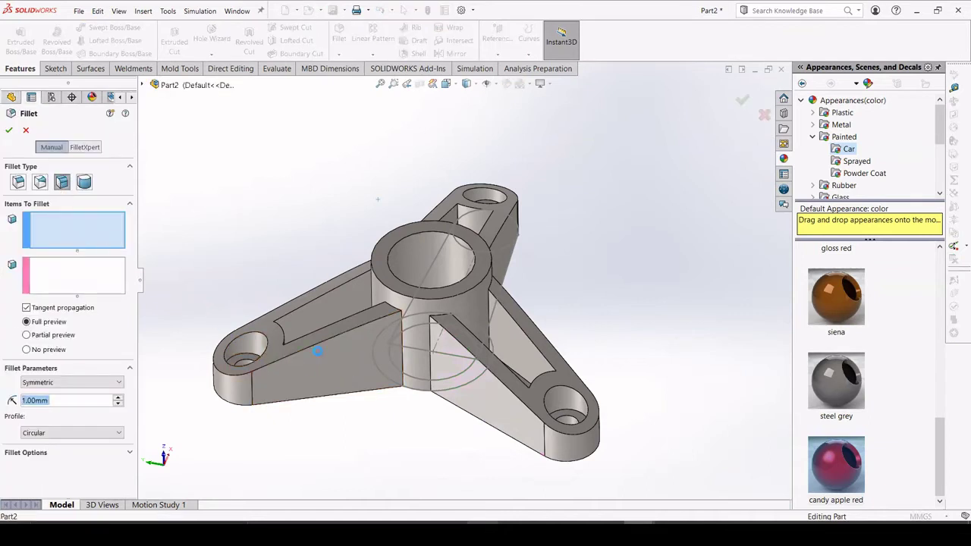
{"action": "left_click", "coordinate": [342, 355]}
{"action": "left_click", "coordinate": [481, 403]}
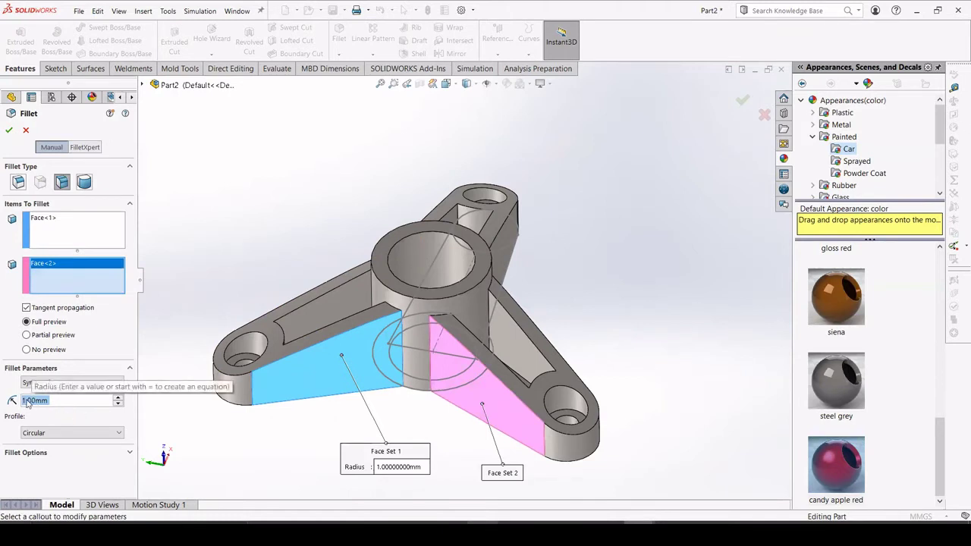
{"action": "type", "text": "30"}
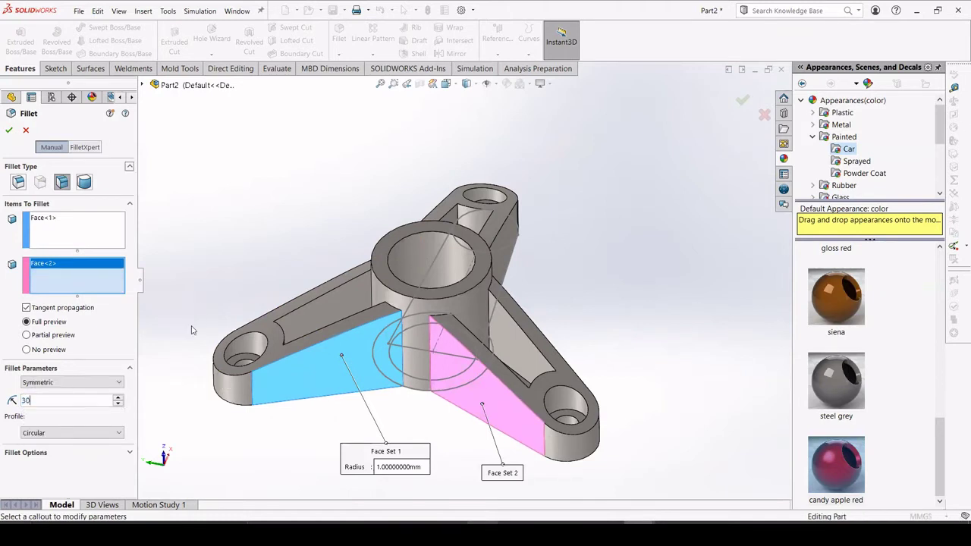
{"action": "key", "text": "Return"}
{"action": "left_click", "coordinate": [7, 130]}
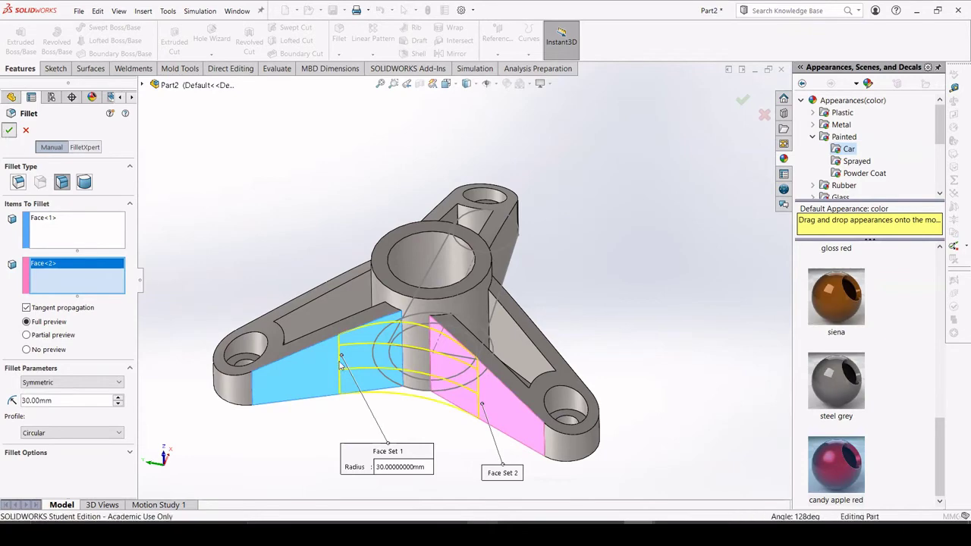
{"action": "mouse_move", "coordinate": [404, 371]}
{"action": "middle_mouse_down"}
{"action": "mouse_move", "coordinate": [393, 402]}
{"action": "mouse_move", "coordinate": [378, 138]}
{"action": "middle_mouse_up"}
Step: Add a 30 mm face fillet between the next pair of arm side faces
{"action": "left_click", "coordinate": [339, 37]}
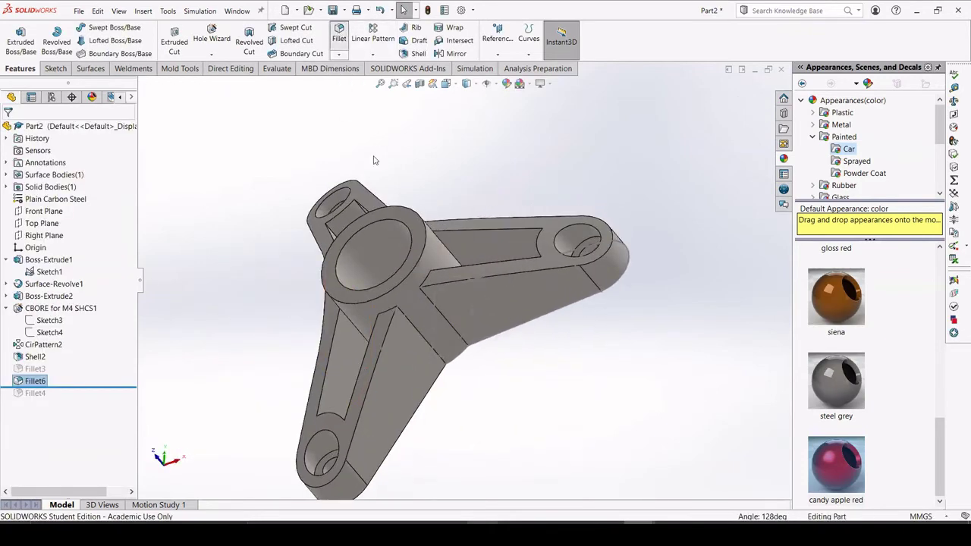
{"action": "left_click", "coordinate": [401, 377]}
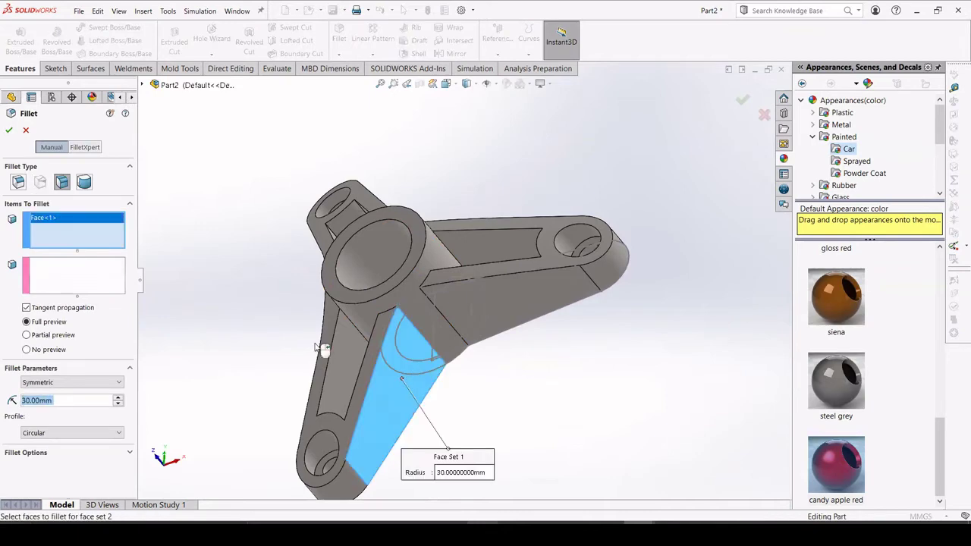
{"action": "left_click", "coordinate": [66, 281]}
{"action": "left_click", "coordinate": [497, 303]}
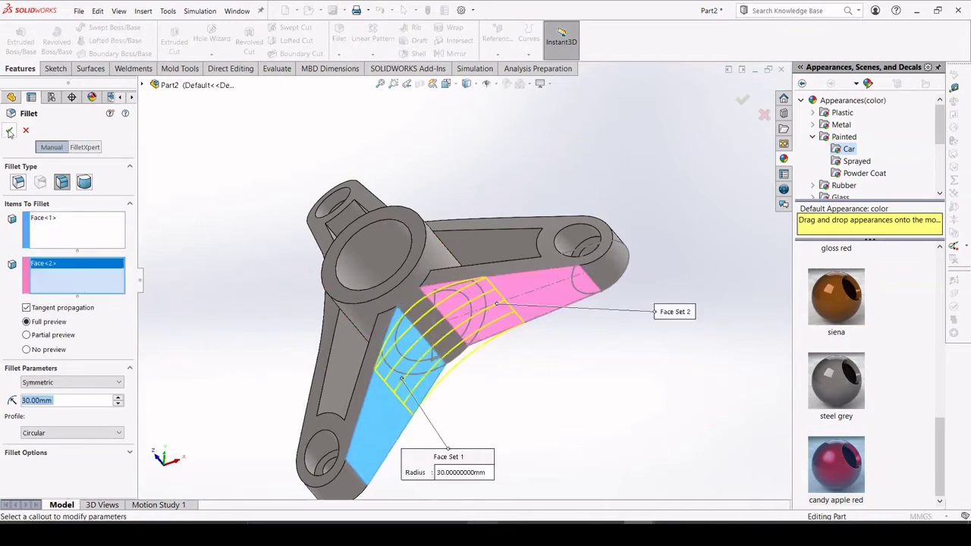
{"action": "left_click", "coordinate": [9, 132]}
{"action": "mouse_move", "coordinate": [505, 283]}
{"action": "middle_mouse_down"}
{"action": "mouse_move", "coordinate": [457, 400]}
{"action": "mouse_move", "coordinate": [345, 62]}
{"action": "middle_mouse_up"}
Step: Select the last pair of arm side faces for a third 30 mm face fillet
{"action": "left_click", "coordinate": [340, 32]}
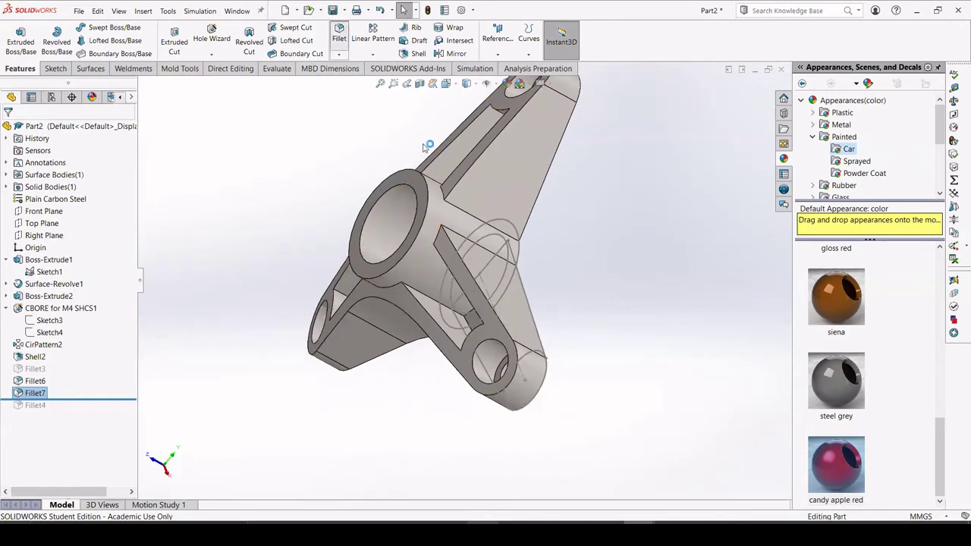
{"action": "left_click", "coordinate": [514, 179]}
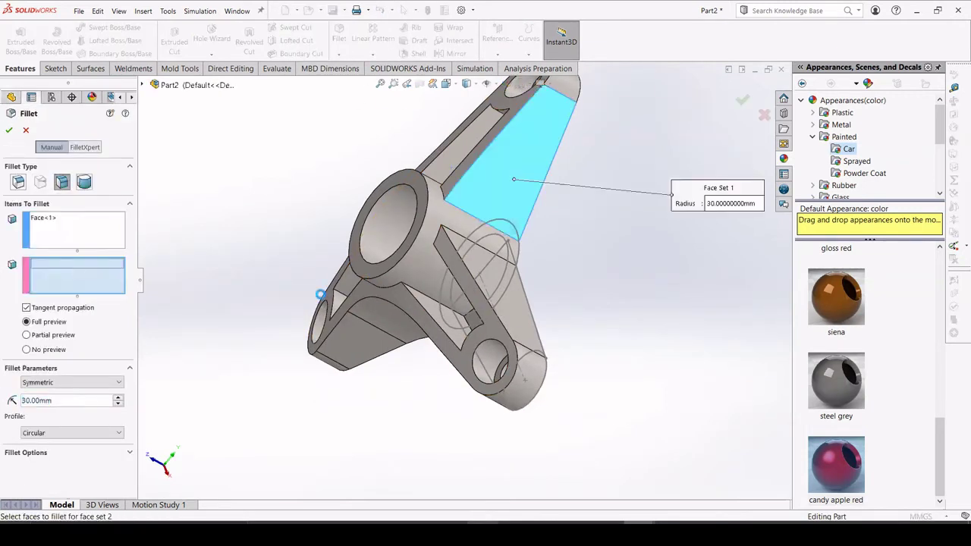
{"action": "left_click", "coordinate": [519, 305]}
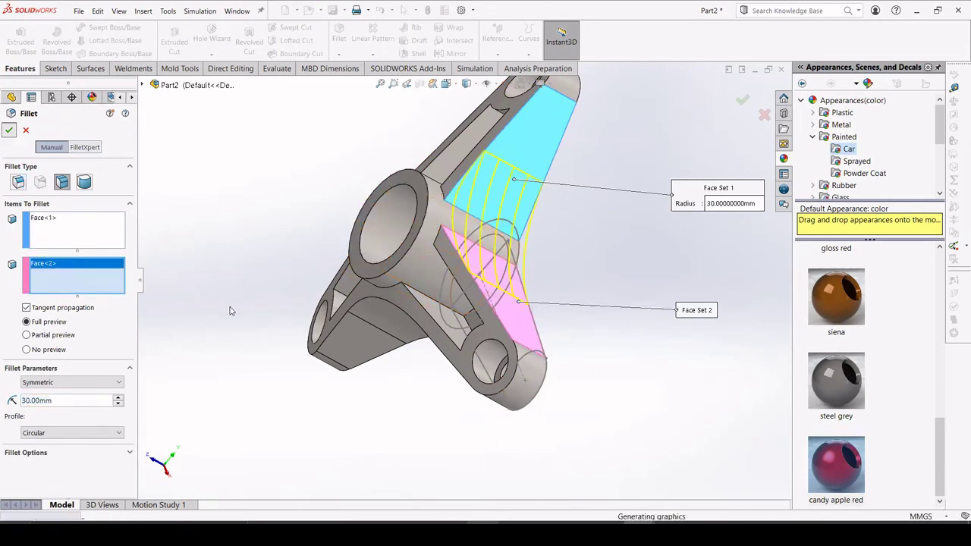
{"action": "key", "text": "ctrl+7"}
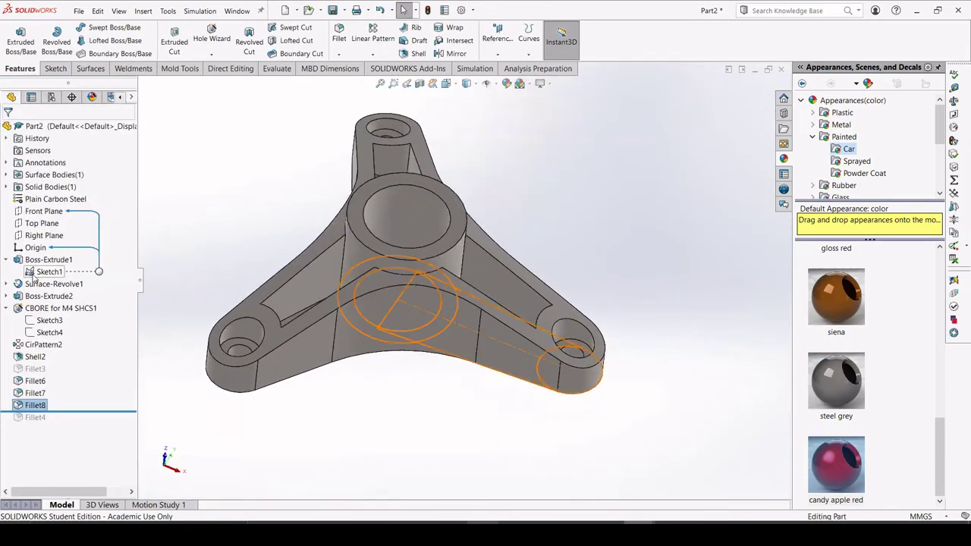
Step: Show Sketch1 on the model and orbit the part
{"action": "right_click", "coordinate": [49, 272]}
{"action": "left_click", "coordinate": [42, 282]}
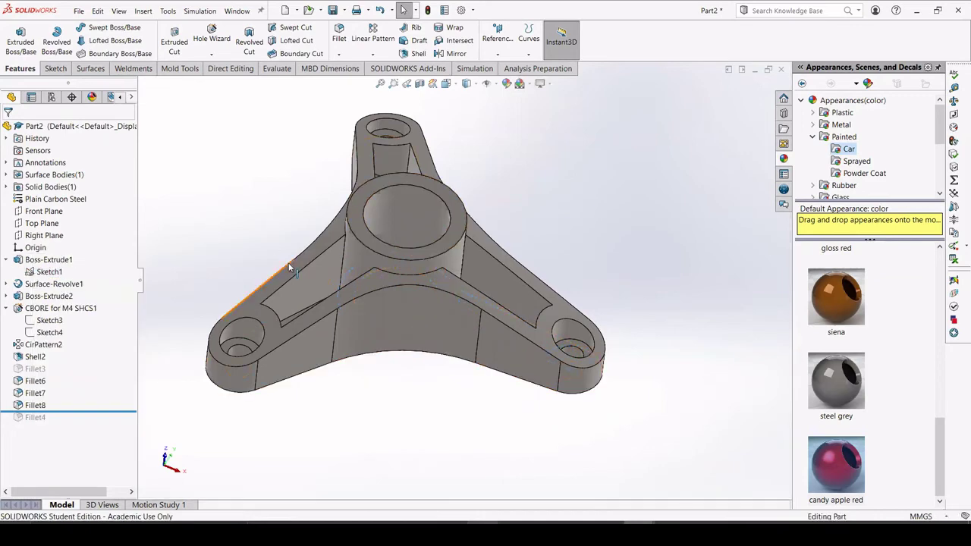
{"action": "middle_click_drag", "start_coordinate": [288, 262], "coordinate": [293, 257]}
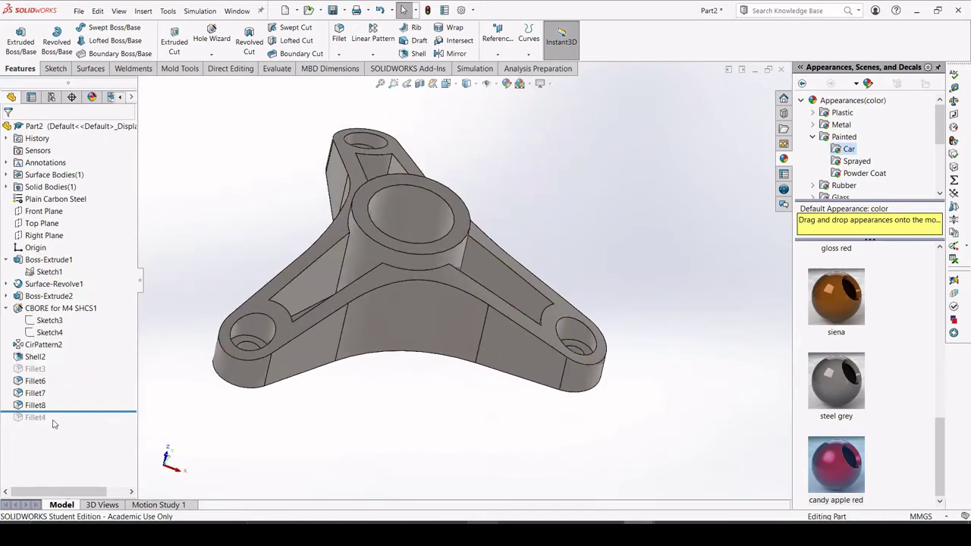
Step: Roll back to after Fillet4 and add Shell2's edges to its items to fillet
{"action": "left_click_drag", "start_coordinate": [70, 413], "coordinate": [30, 423]}
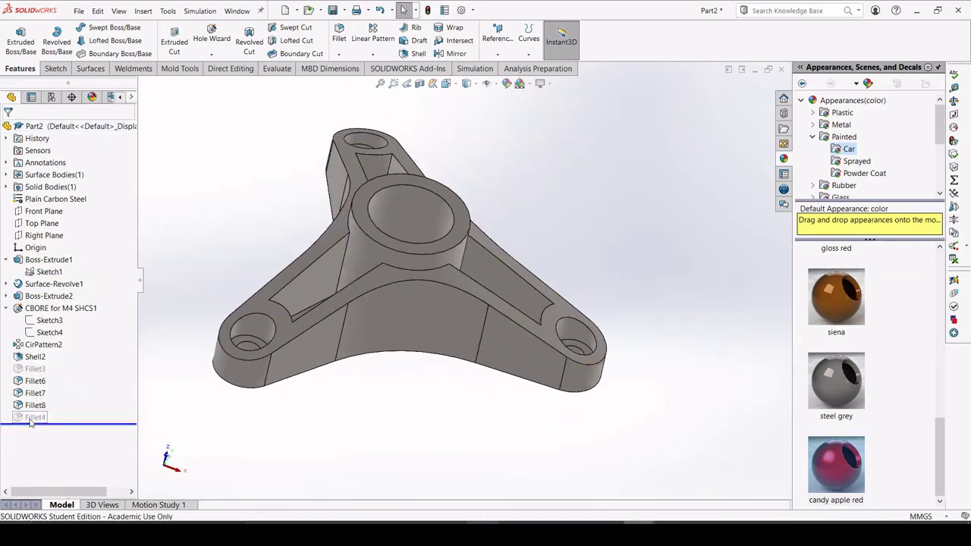
{"action": "right_click", "coordinate": [33, 419]}
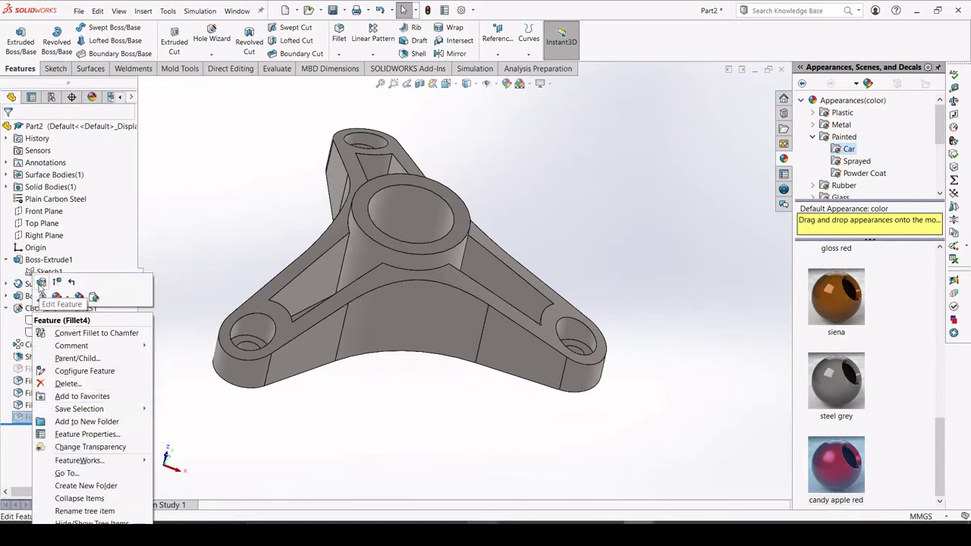
{"action": "left_click", "coordinate": [40, 287]}
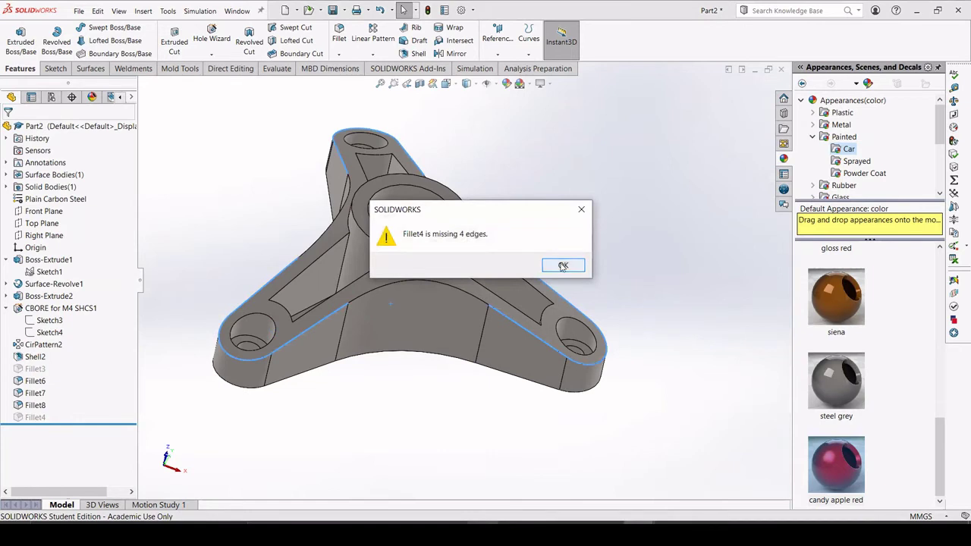
{"action": "left_click", "coordinate": [561, 266]}
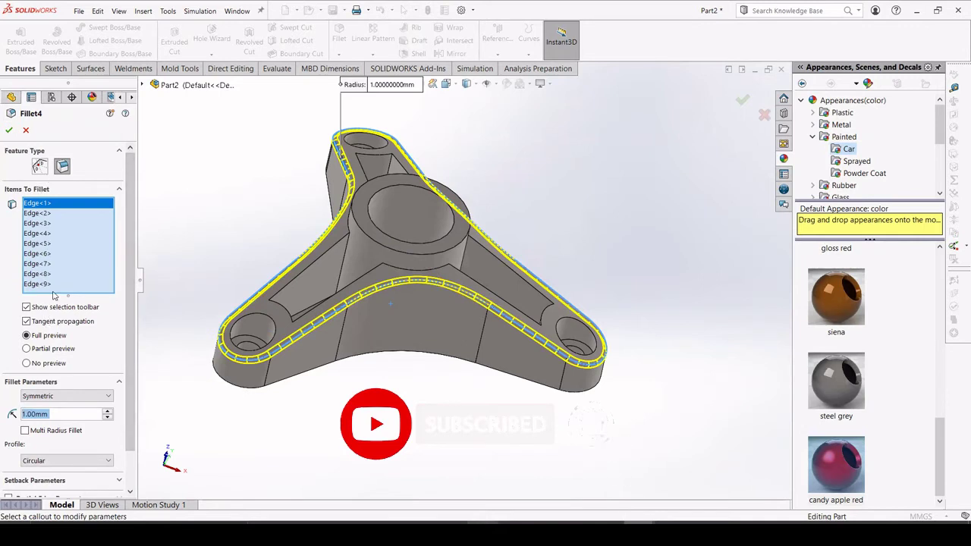
{"action": "right_click", "coordinate": [76, 284]}
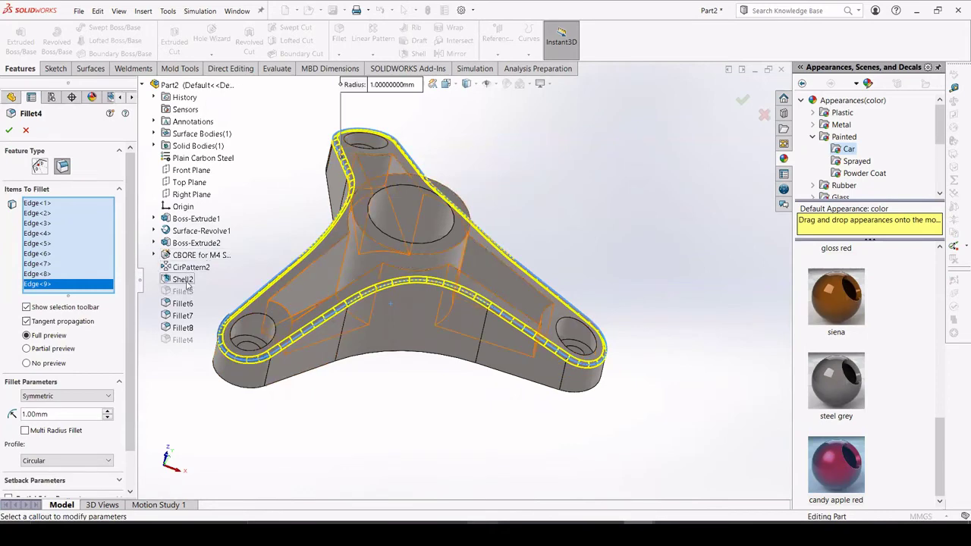
{"action": "left_click", "coordinate": [184, 280]}
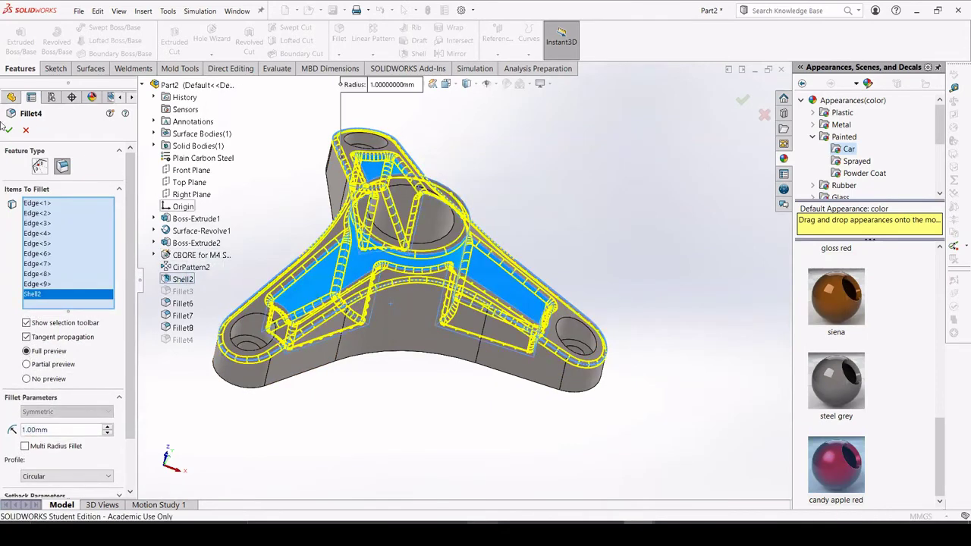
{"action": "key", "text": "Return"}
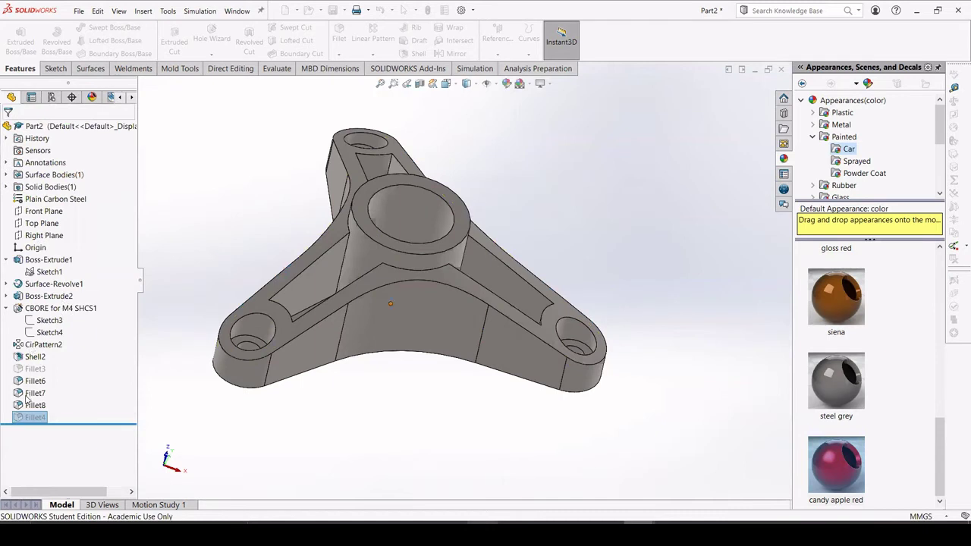
Step: Unsuppress Fillet4 so the red 1 mm edge fillets reappear, and inspect them
{"action": "right_click", "coordinate": [35, 417]}
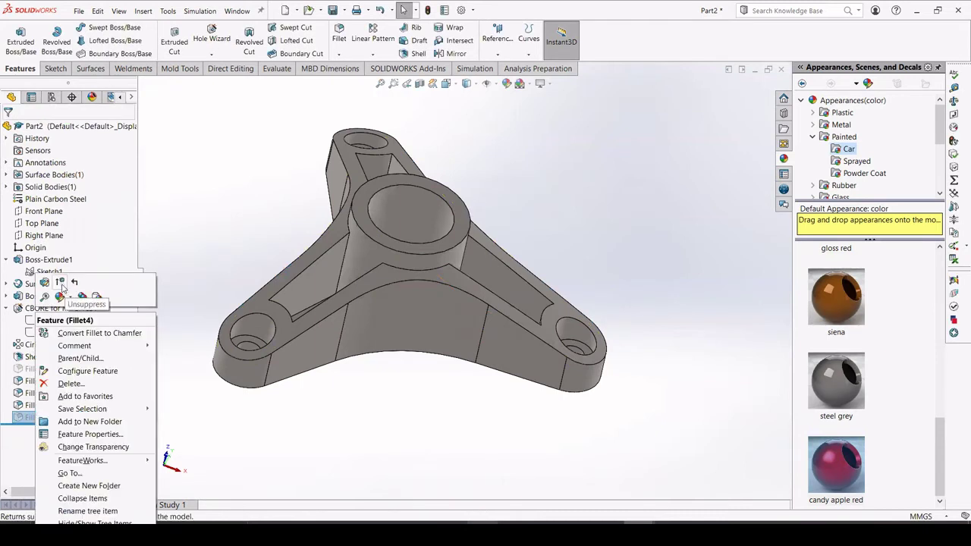
{"action": "left_click", "coordinate": [61, 283]}
{"action": "mouse_move", "coordinate": [234, 275]}
{"action": "middle_mouse_down"}
{"action": "mouse_move", "coordinate": [202, 253]}
{"action": "mouse_move", "coordinate": [224, 267]}
{"action": "middle_mouse_up"}
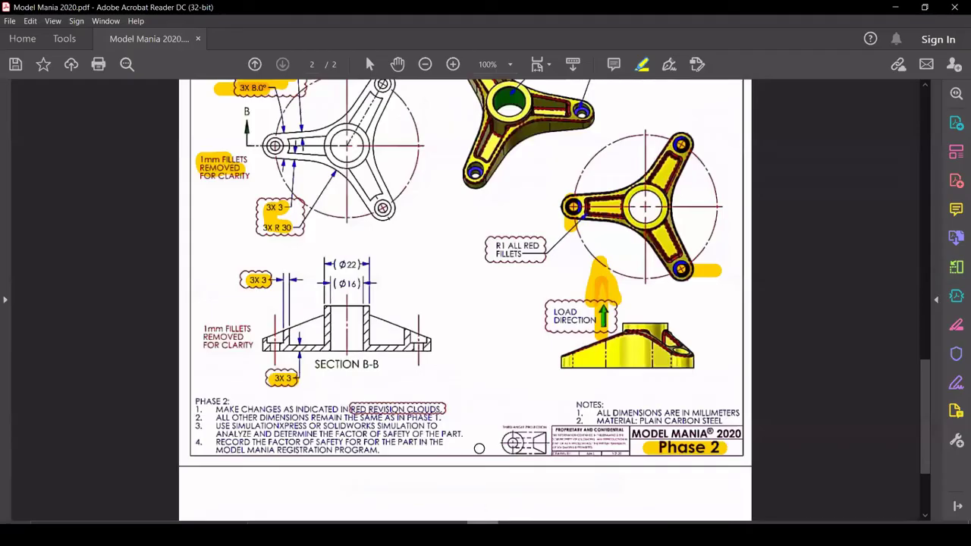
{"action": "scroll", "coordinate": [444, 279], "scroll_direction": "up", "scroll_amount": 4}
{"action": "scroll", "coordinate": [444, 280], "scroll_direction": "up", "scroll_amount": 1}
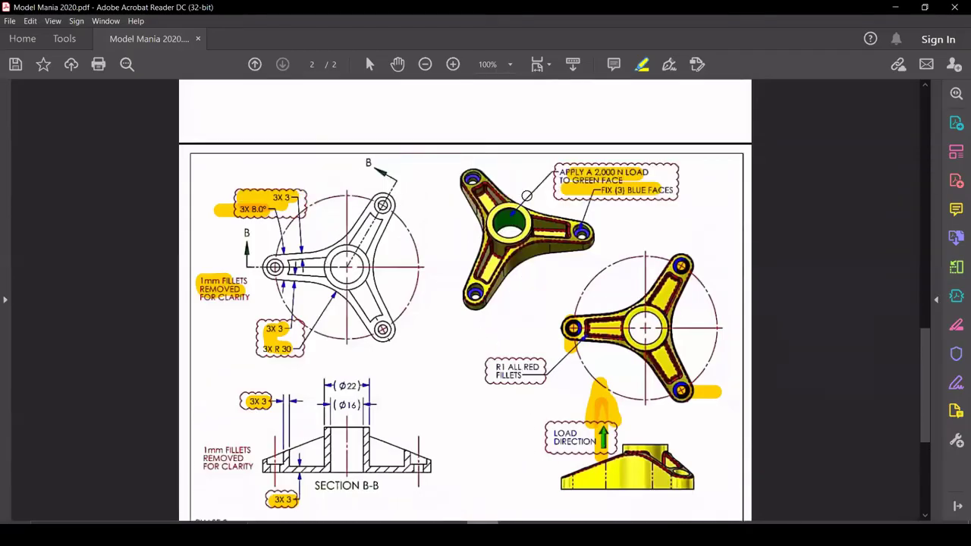
Step: Use Delete Face to delete and patch the red fillet around the hub's top rim
{"action": "left_click", "coordinate": [884, 7]}
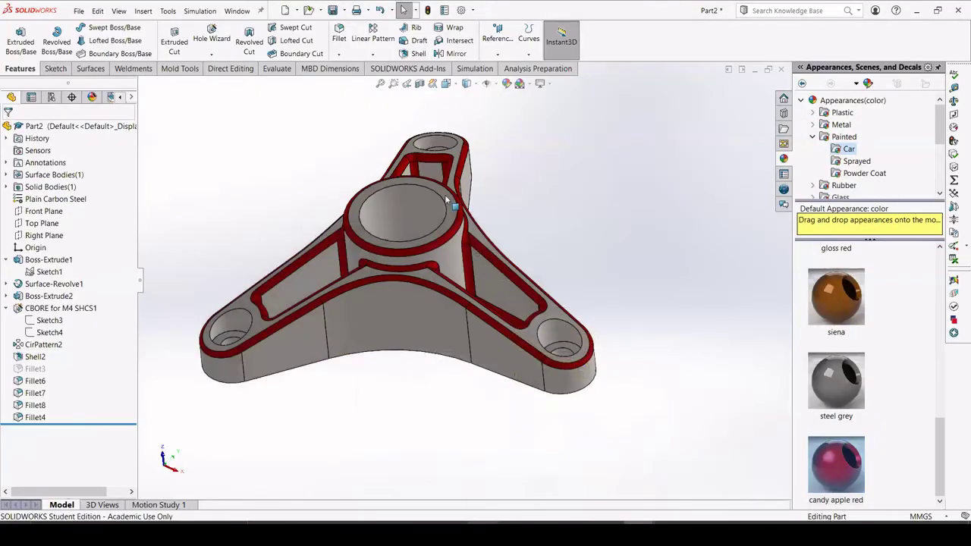
{"action": "left_click", "coordinate": [230, 68]}
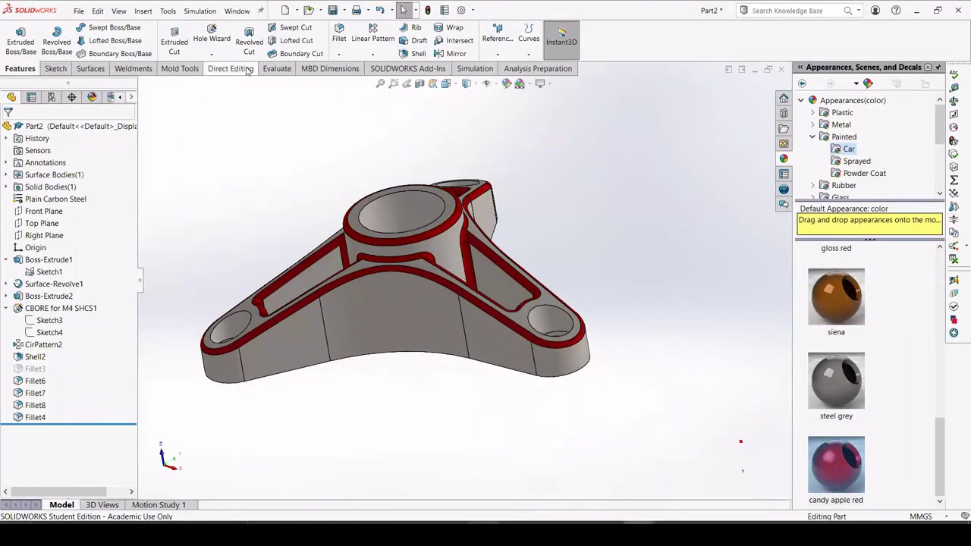
{"action": "left_click", "coordinate": [222, 46]}
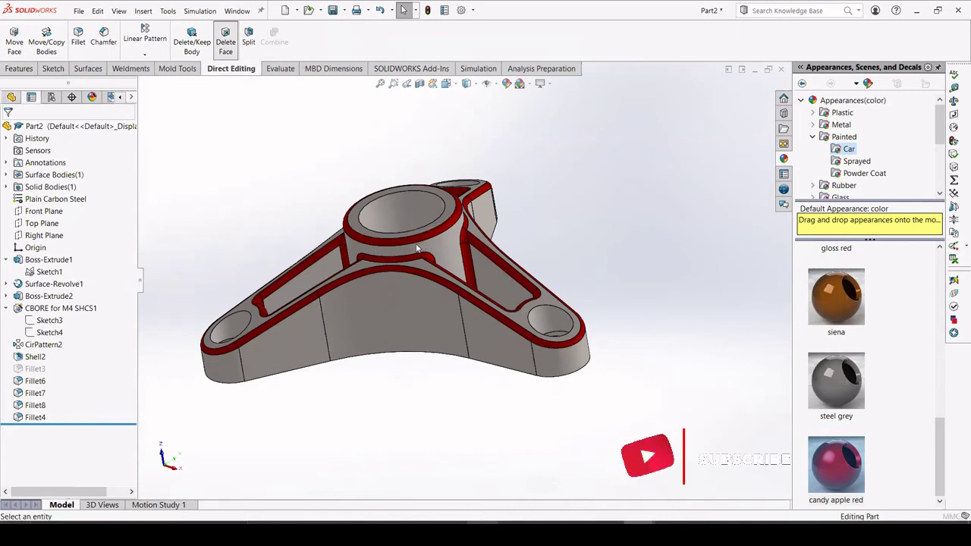
{"action": "scroll", "coordinate": [375, 249], "scroll_direction": "down", "scroll_amount": 3}
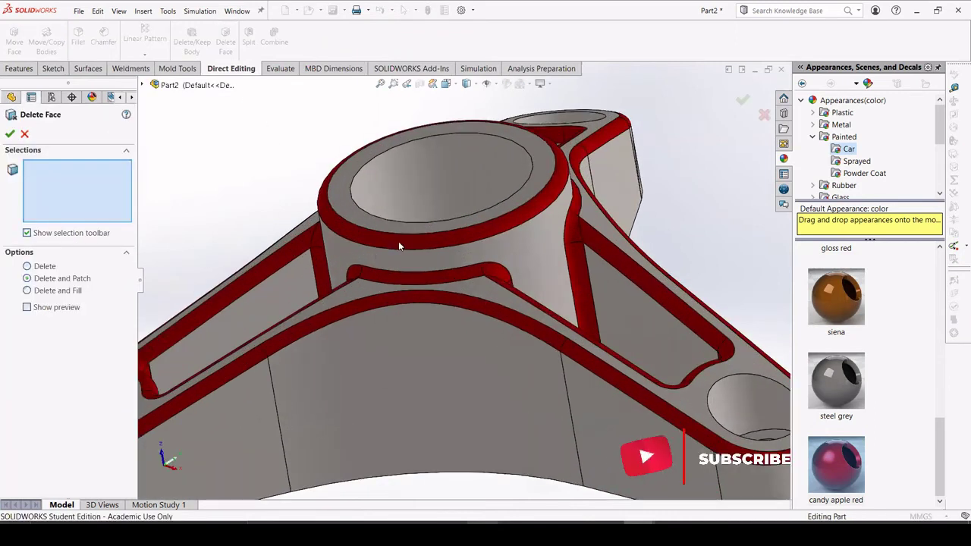
{"action": "left_click", "coordinate": [327, 231]}
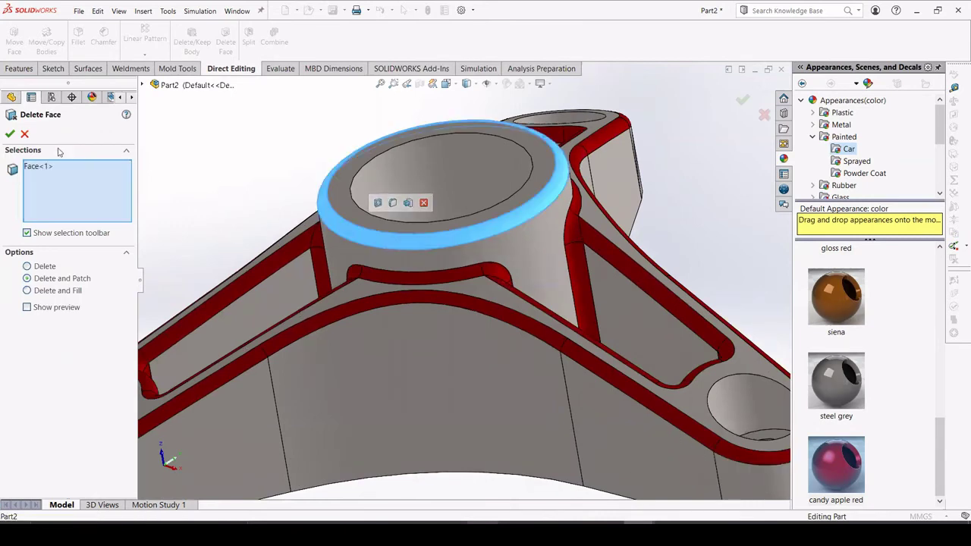
{"action": "left_click", "coordinate": [17, 136]}
{"action": "key", "text": "ctrl+7"}
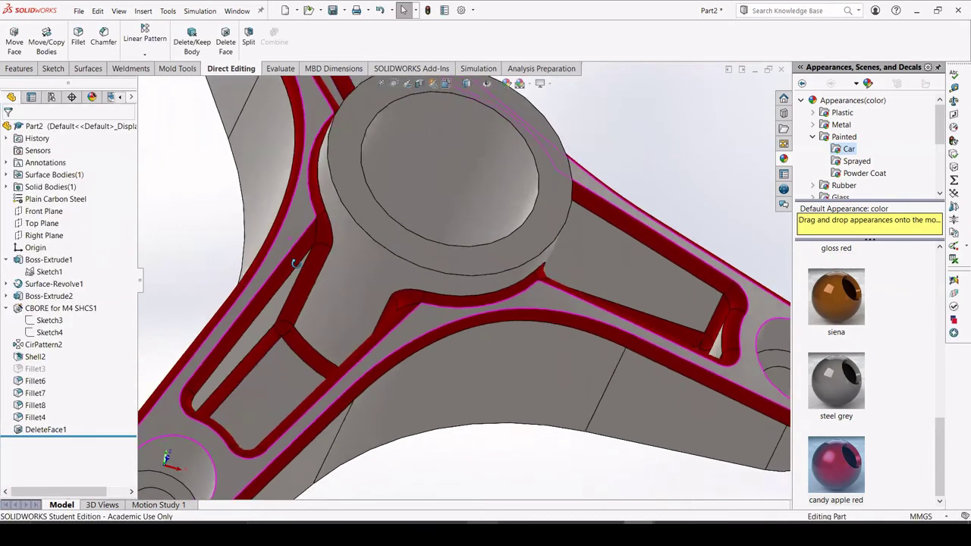
{"action": "mouse_move", "coordinate": [303, 263]}
{"action": "middle_mouse_down"}
{"action": "mouse_move", "coordinate": [346, 286]}
{"action": "mouse_move", "coordinate": [270, 200]}
{"action": "mouse_move", "coordinate": [382, 281]}
{"action": "mouse_move", "coordinate": [336, 284]}
{"action": "mouse_move", "coordinate": [340, 296]}
{"action": "mouse_move", "coordinate": [329, 244]}
{"action": "mouse_move", "coordinate": [290, 228]}
{"action": "mouse_move", "coordinate": [299, 275]}
{"action": "mouse_move", "coordinate": [327, 301]}
{"action": "middle_mouse_up"}
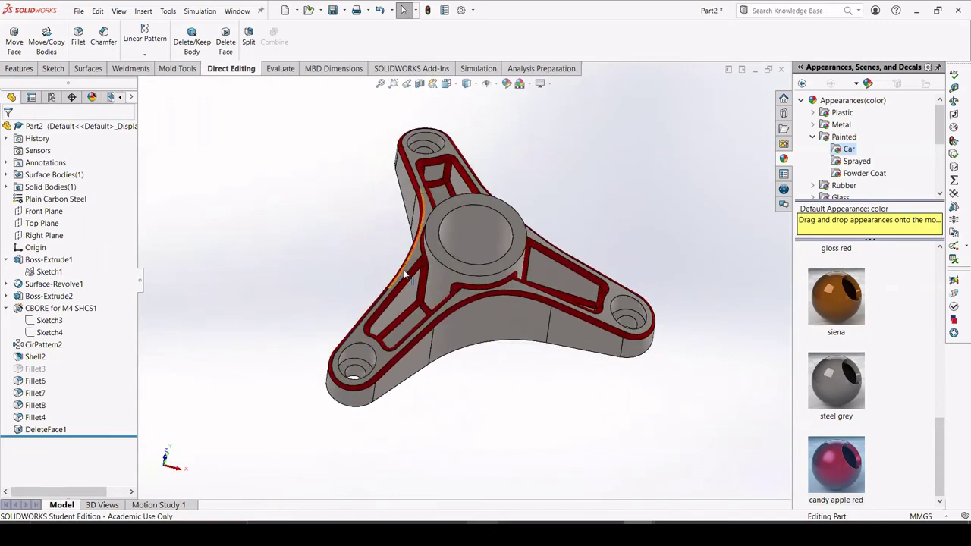
{"action": "scroll", "coordinate": [455, 267], "scroll_direction": "down", "scroll_amount": 3}
{"action": "scroll", "coordinate": [456, 271], "scroll_direction": "up", "scroll_amount": 3}
{"action": "mouse_move", "coordinate": [455, 271]}
{"action": "middle_mouse_down"}
{"action": "mouse_move", "coordinate": [351, 329]}
{"action": "mouse_move", "coordinate": [401, 348]}
{"action": "mouse_move", "coordinate": [368, 303]}
{"action": "mouse_move", "coordinate": [255, 263]}
{"action": "middle_mouse_up"}
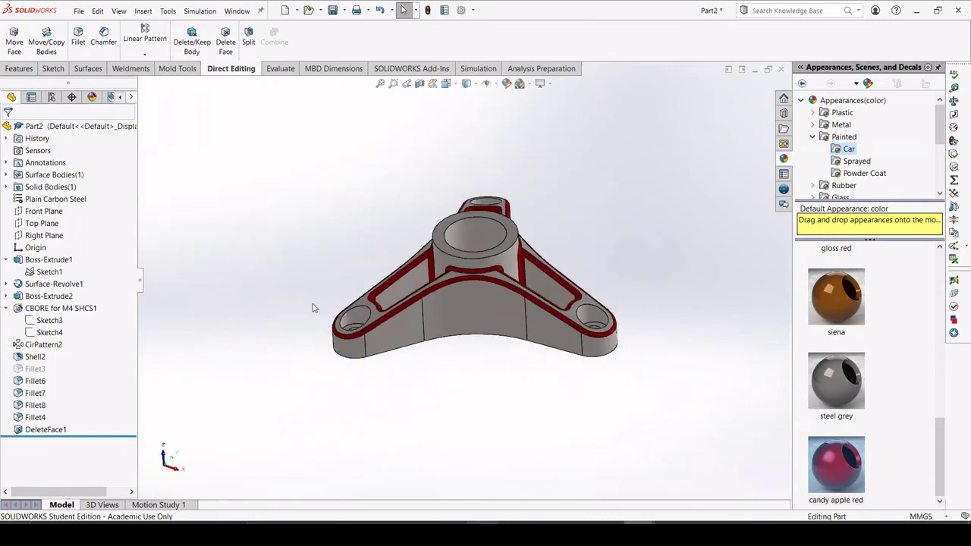
{"action": "scroll", "coordinate": [462, 280], "scroll_direction": "up", "scroll_amount": 2}
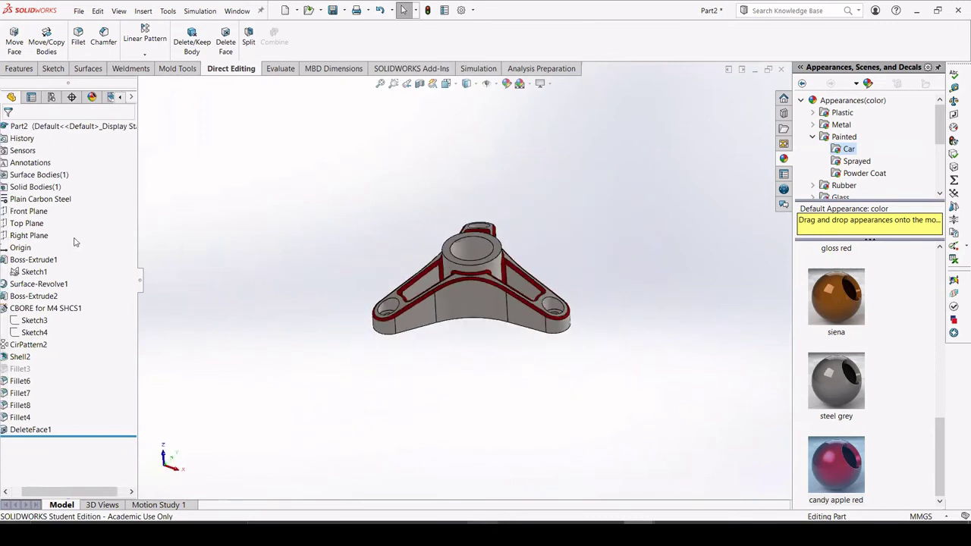
{"action": "scroll", "coordinate": [389, 260], "scroll_direction": "down", "scroll_amount": 3}
{"action": "scroll", "coordinate": [220, 327], "scroll_direction": "up", "scroll_amount": 3}
{"action": "scroll", "coordinate": [257, 309], "scroll_direction": "down", "scroll_amount": 3}
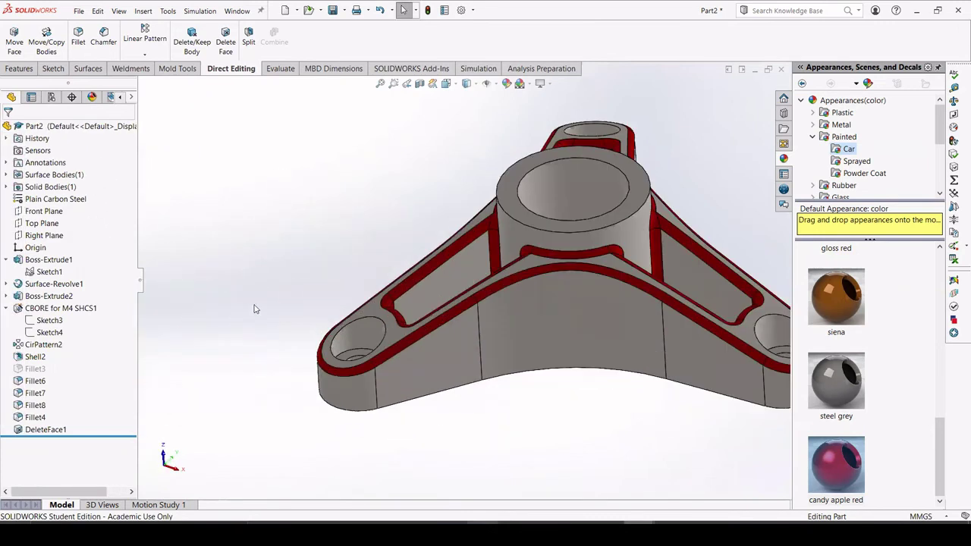
{"action": "scroll", "coordinate": [550, 282], "scroll_direction": "up", "scroll_amount": 2}
{"action": "mouse_move", "coordinate": [551, 283]}
{"action": "middle_mouse_down"}
{"action": "mouse_move", "coordinate": [518, 135]}
{"action": "mouse_move", "coordinate": [518, 165]}
{"action": "middle_mouse_up"}
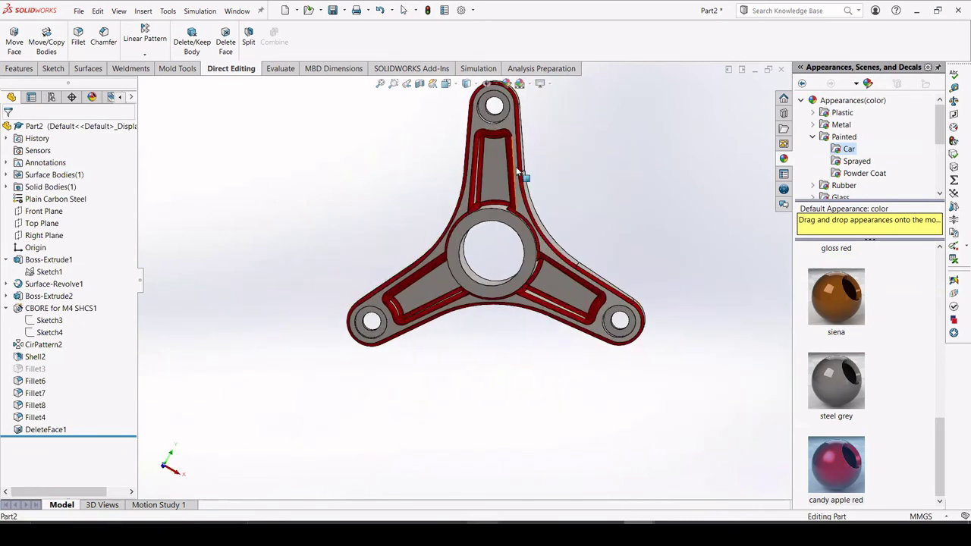